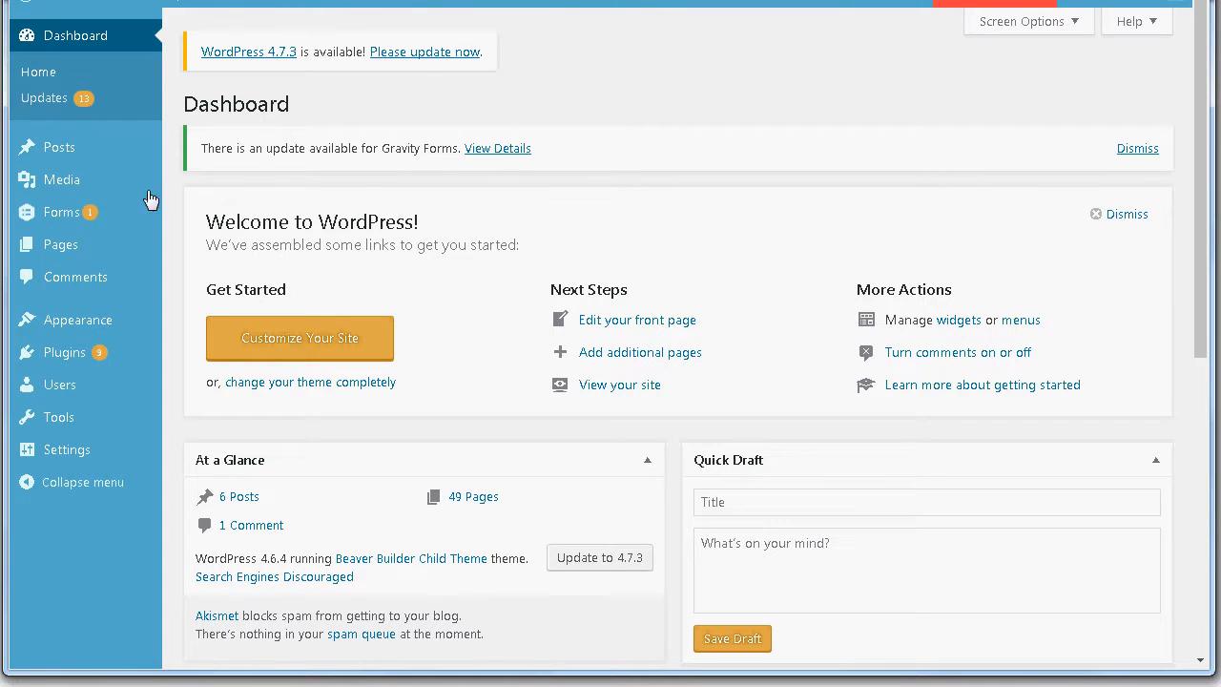
# Step: Open the All Pages list from the Pages menu in a new browser tab and switch to it
pyautogui.moveTo(29, 247)
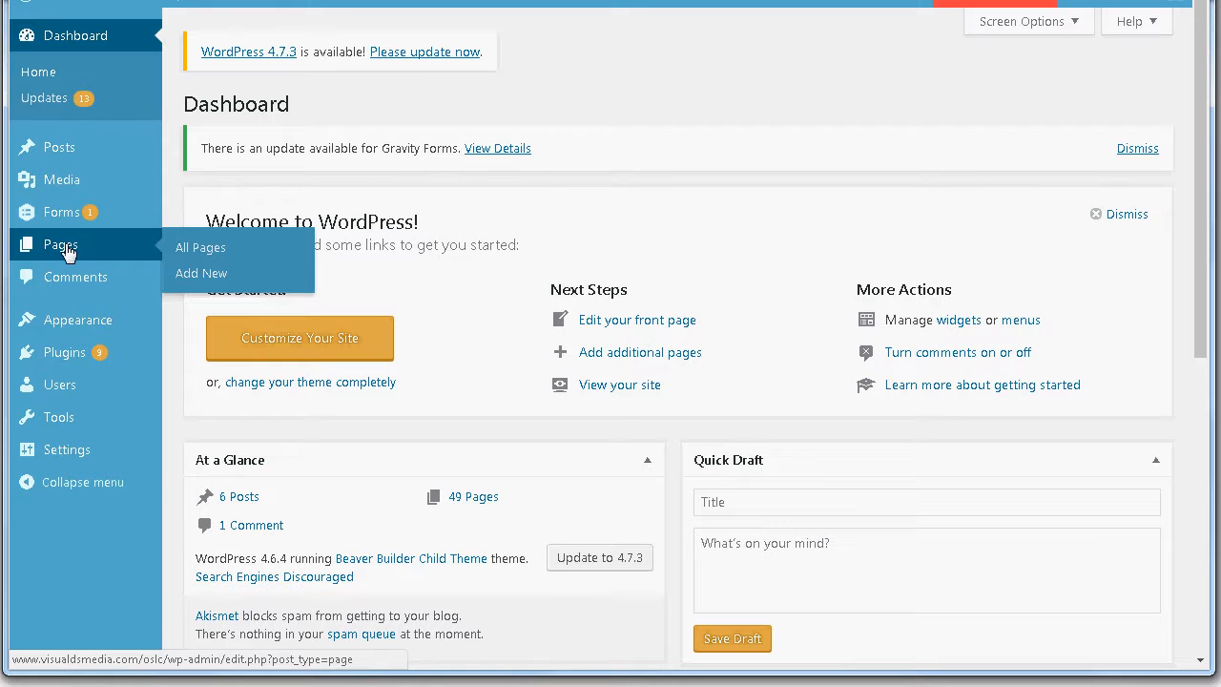
pyautogui.moveTo(48, 154)
pyautogui.rightClick(207, 254)
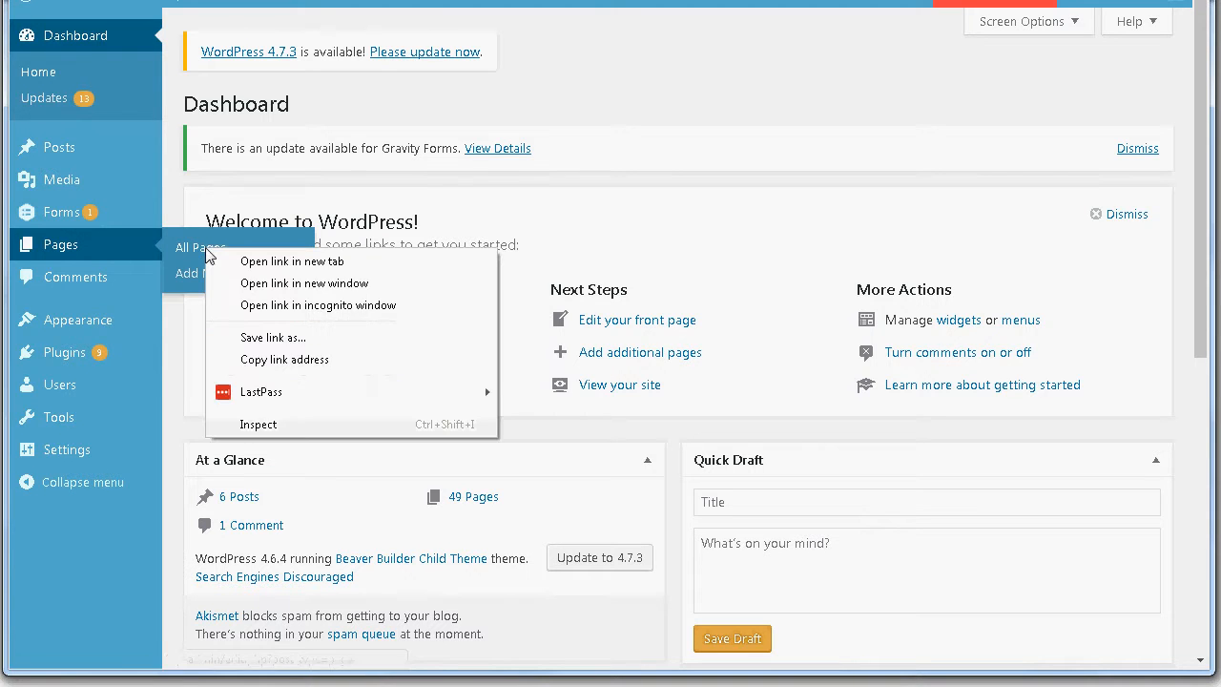
pyautogui.click(626, 82)
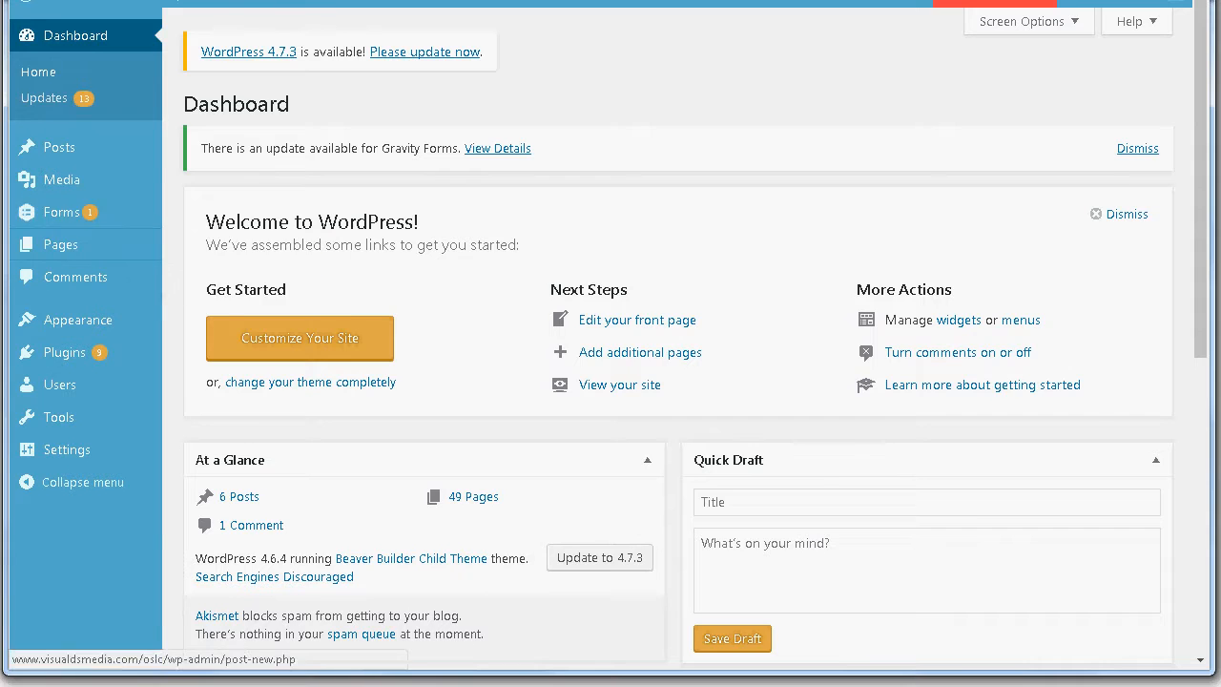
pyautogui.click(370, 2)
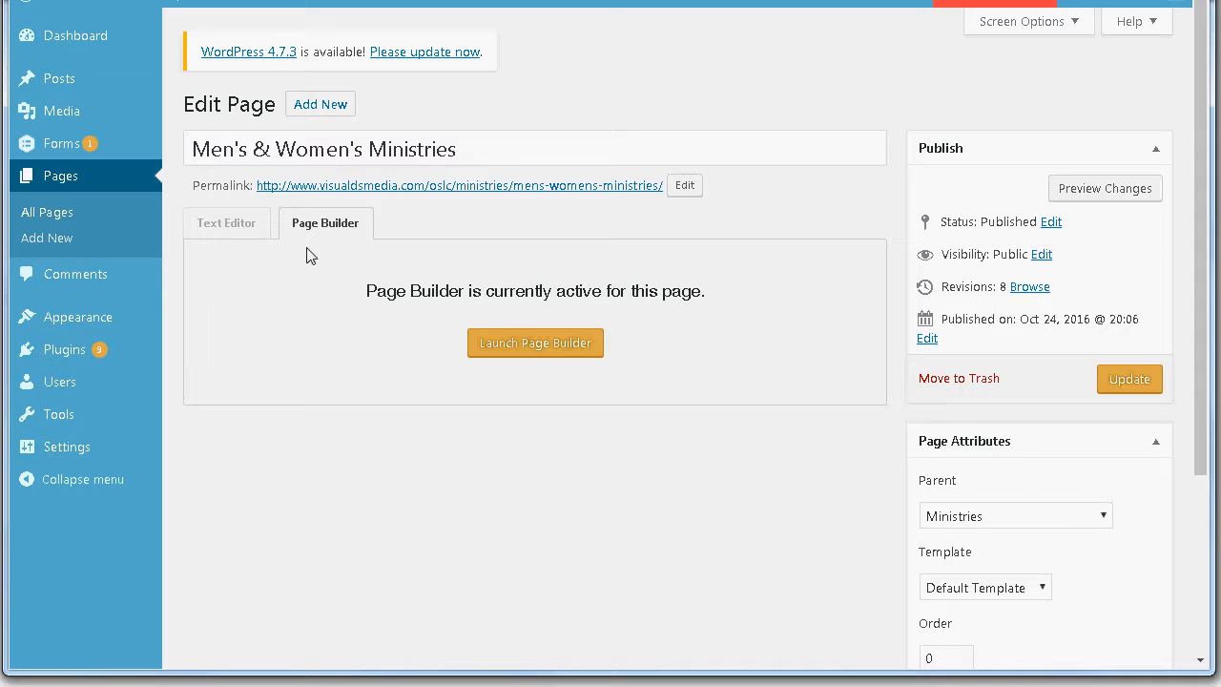
# Step: Launch Beaver Builder for the Men's & Women's Ministries page
pyautogui.click(547, 354)
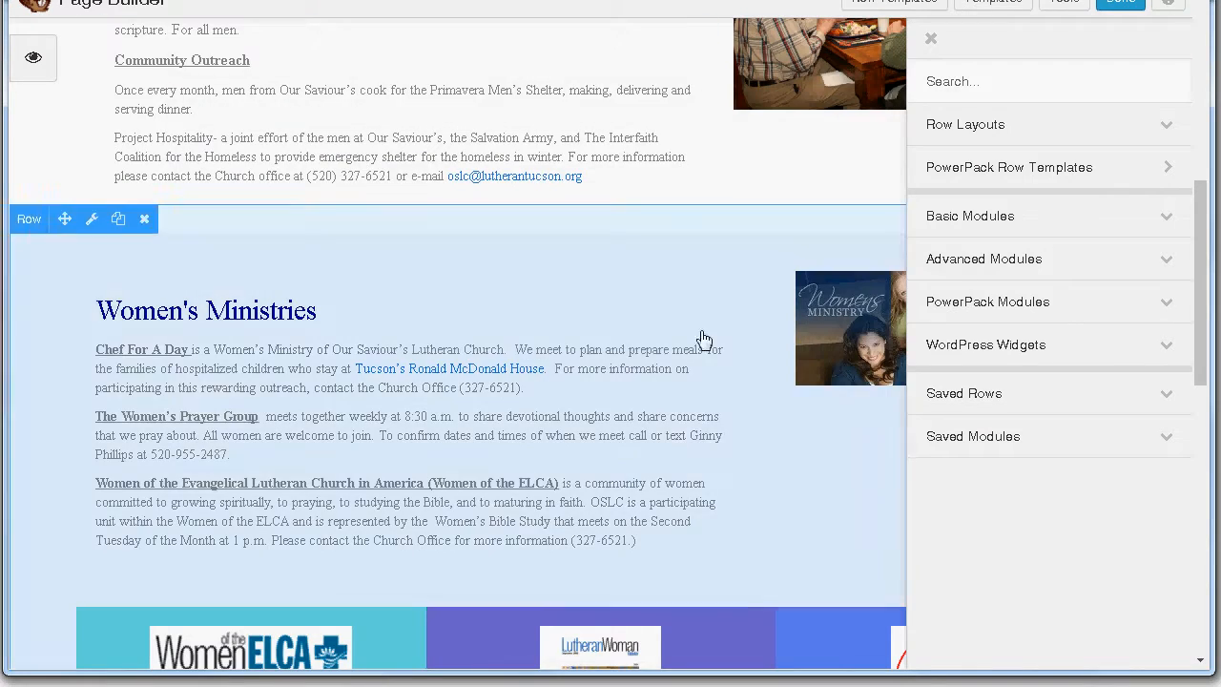
# Step: Scroll the builder canvas to the Adult Ministries banner and its group photo
pyautogui.scroll(6, 687, 361)
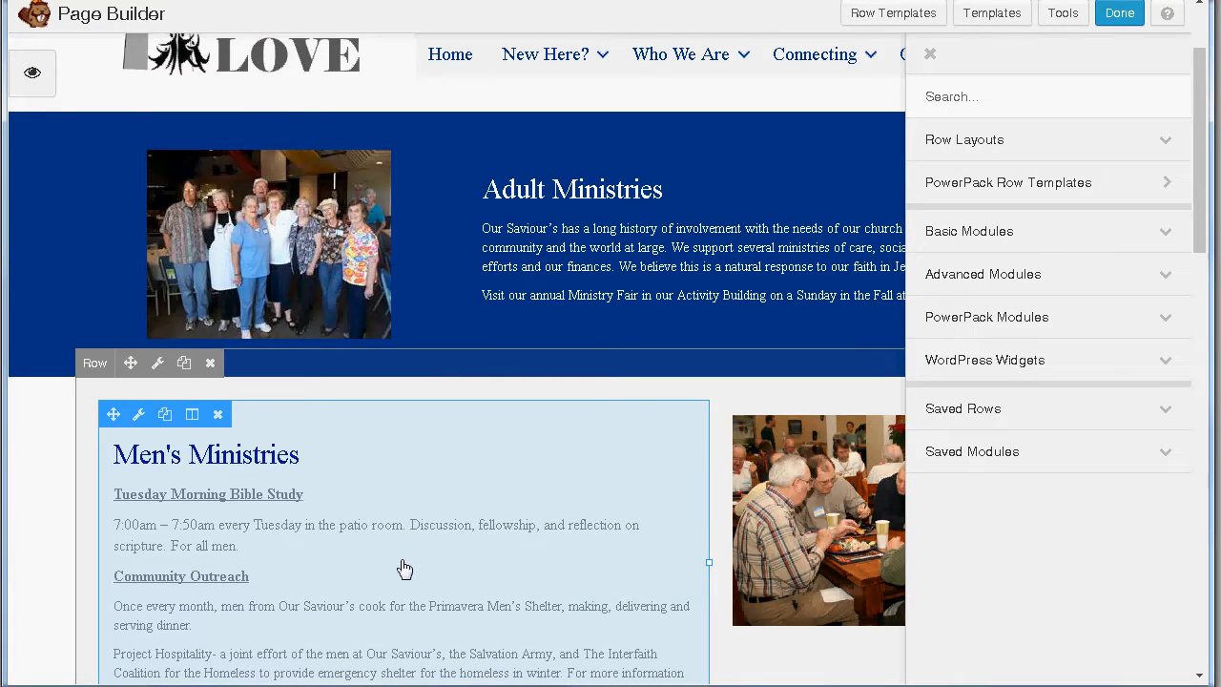
pyautogui.scroll(-1, 401, 568)
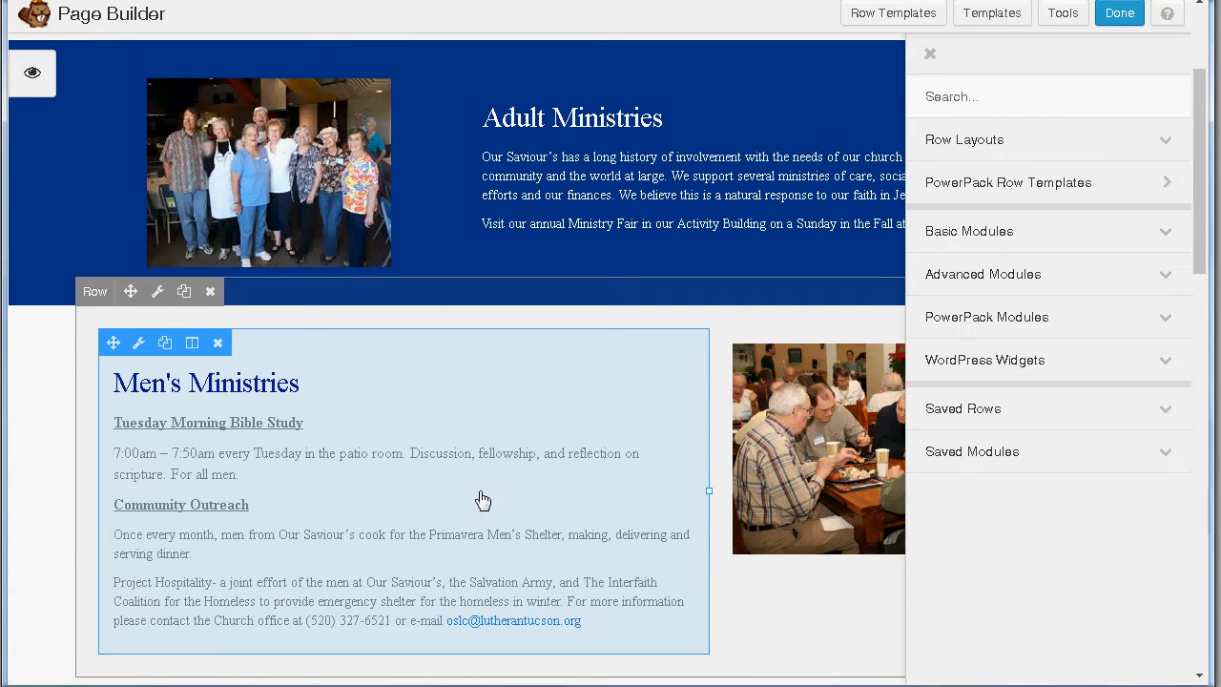
pyautogui.scroll(-1, 477, 498)
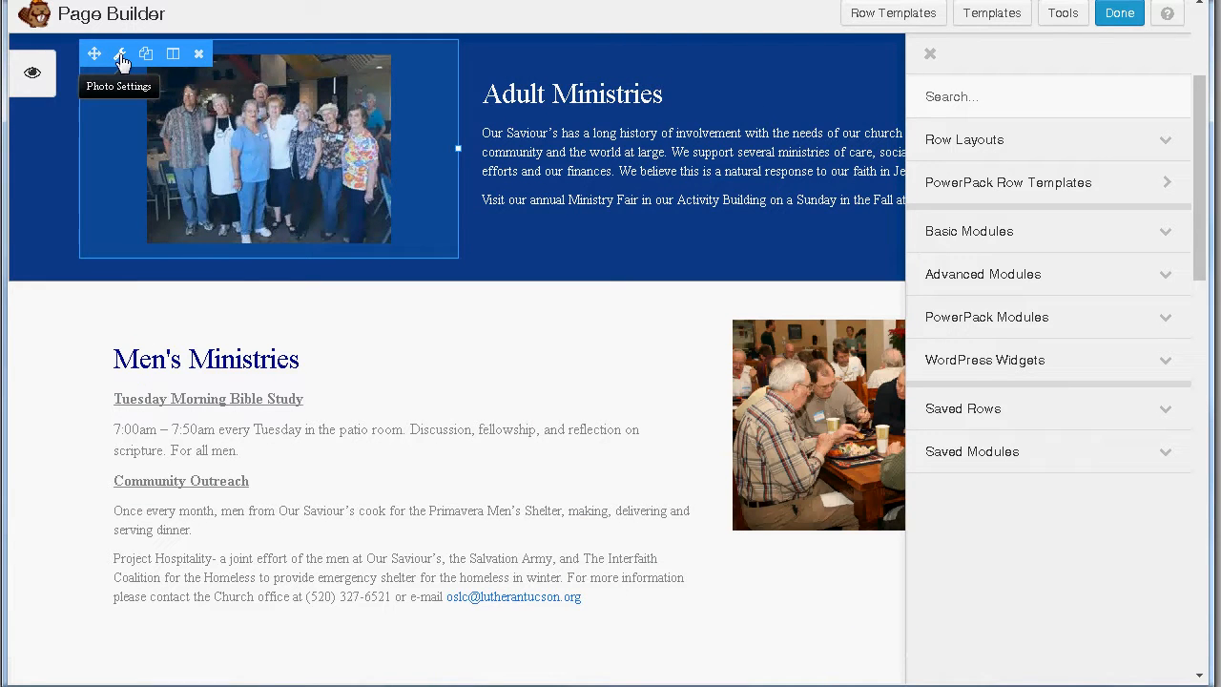
# Step: Set photo 4-12-b.jpg's alt text to 'Our Saviour Lutheran Church Tucson Ministries'
pyautogui.click(120, 57)
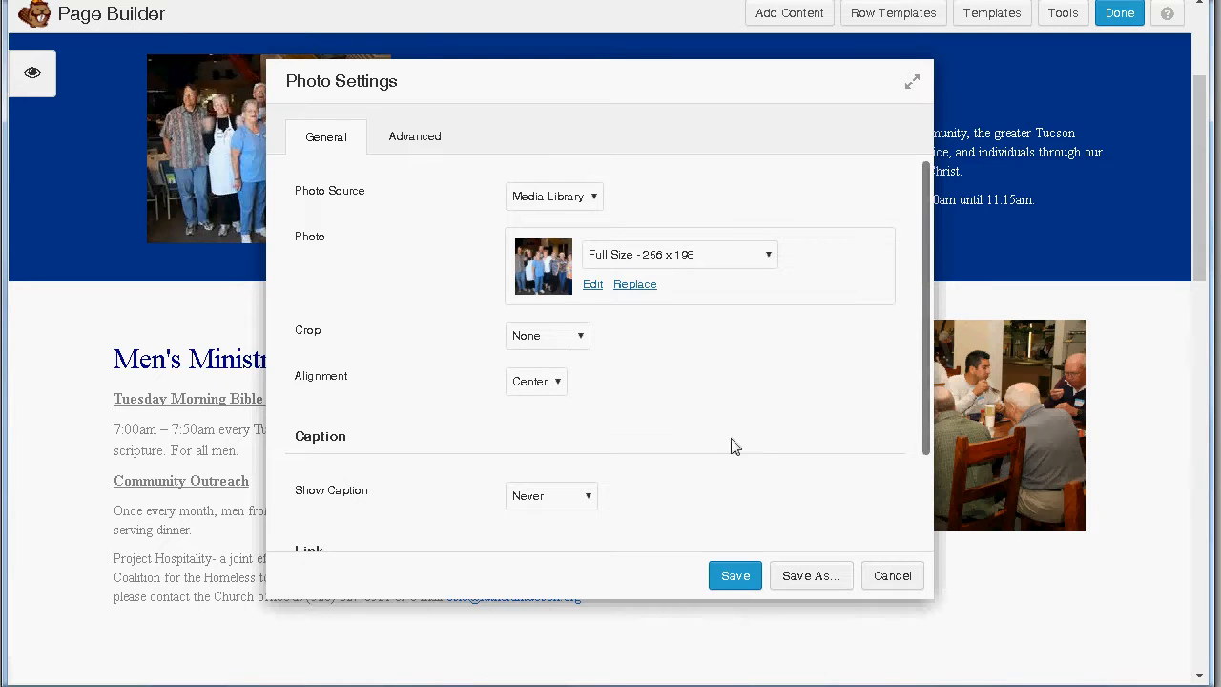
pyautogui.click(592, 286)
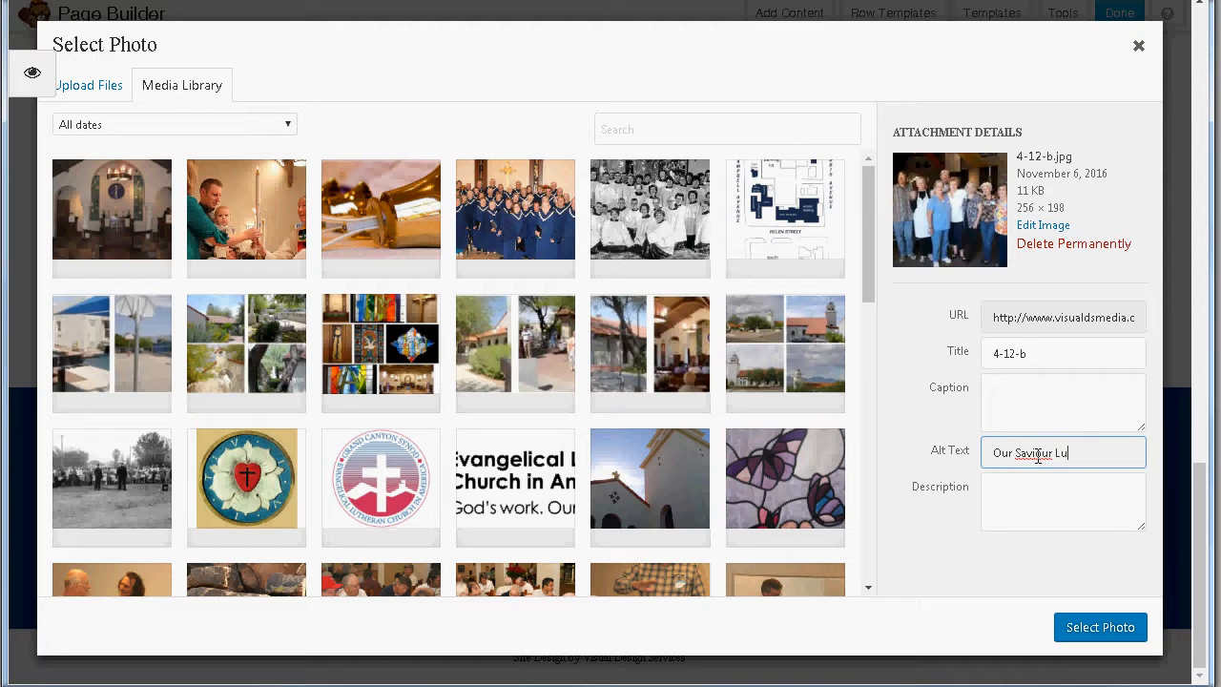
pyautogui.write('ch Tucson Ministries')
pyautogui.click(1138, 48)
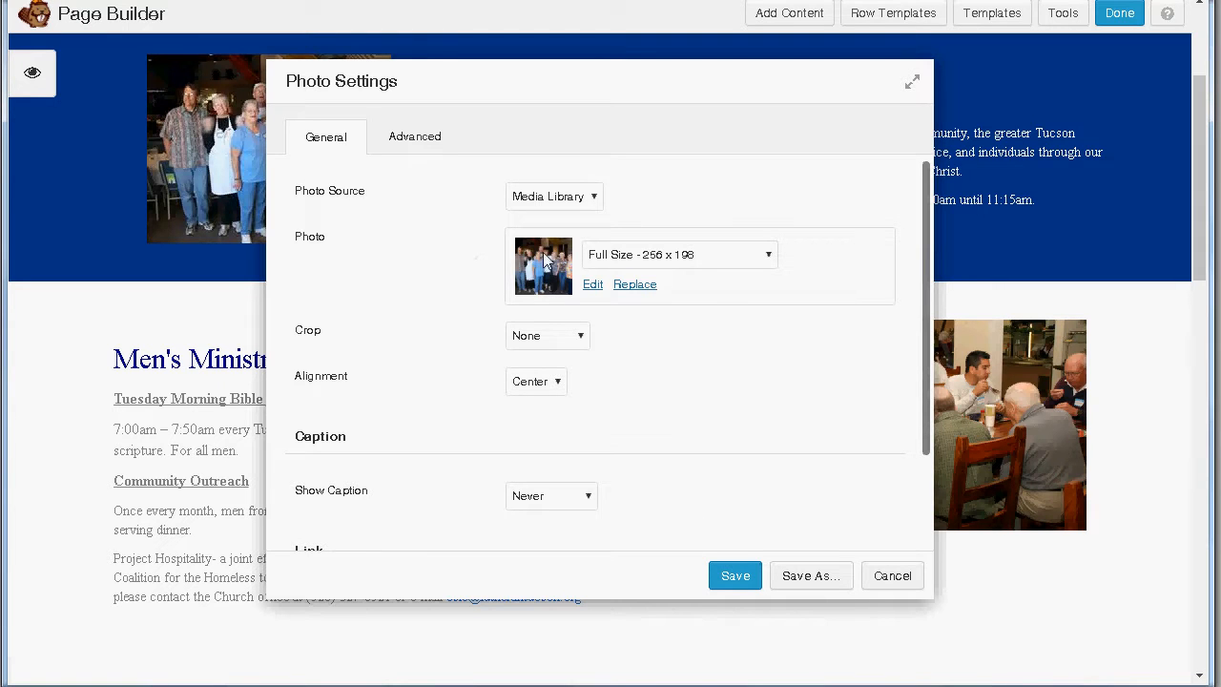
# Step: Save the photo settings, then open the Adult Ministries text settings and cancel unchanged
pyautogui.click(740, 577)
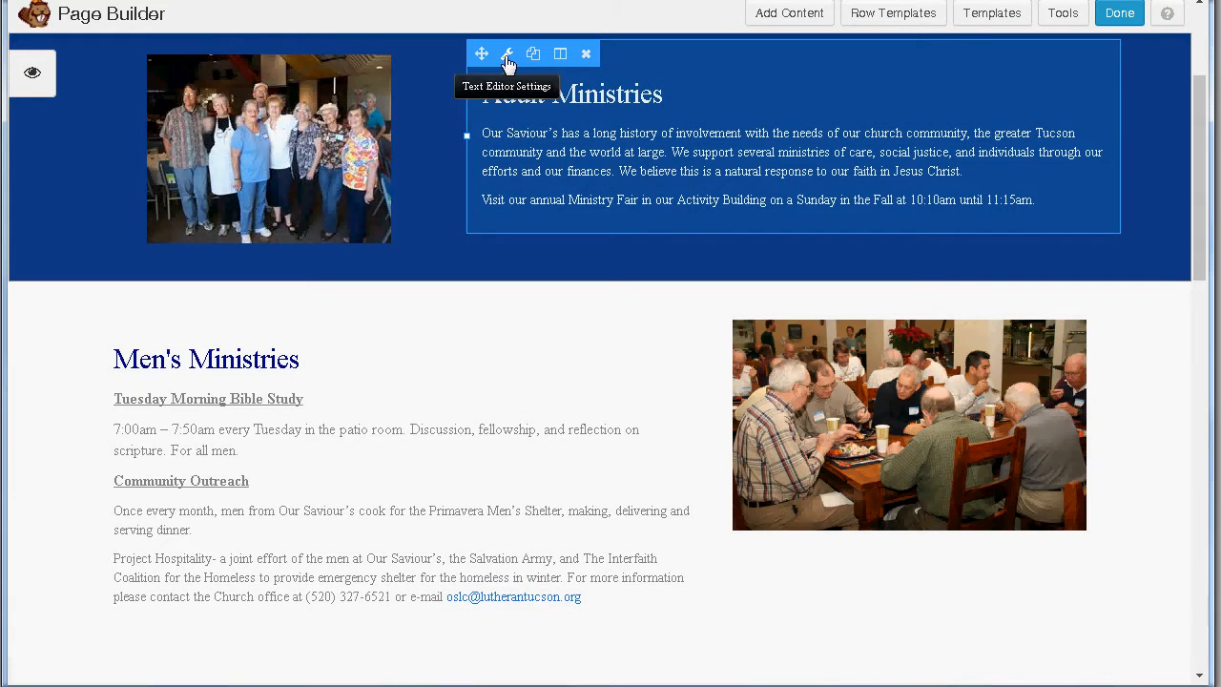
pyautogui.click(506, 55)
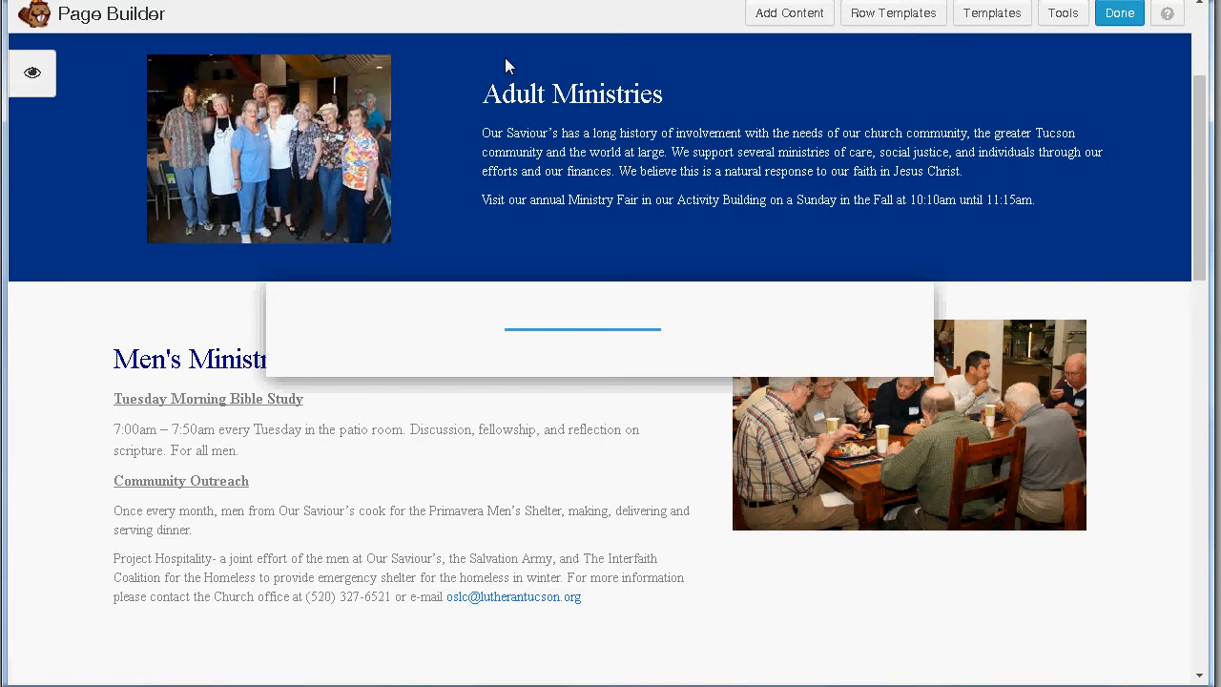
pyautogui.click(466, 329)
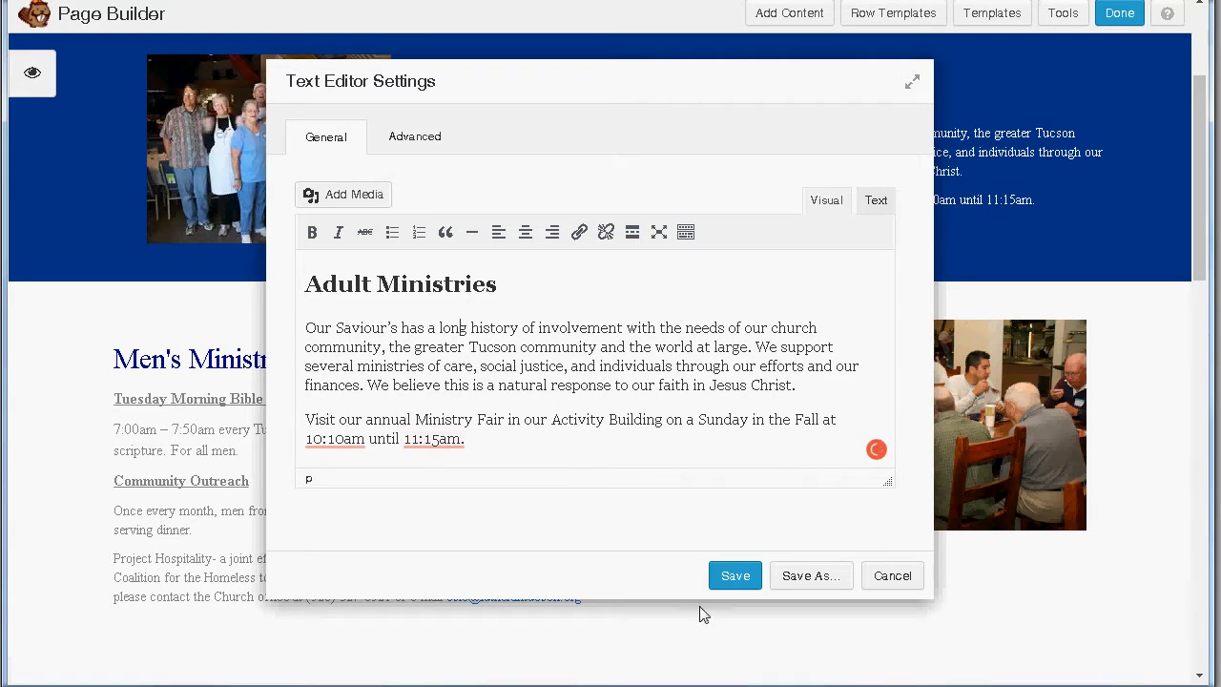
pyautogui.click(887, 576)
pyautogui.scroll(-3, 499, 434)
pyautogui.scroll(-5, 498, 432)
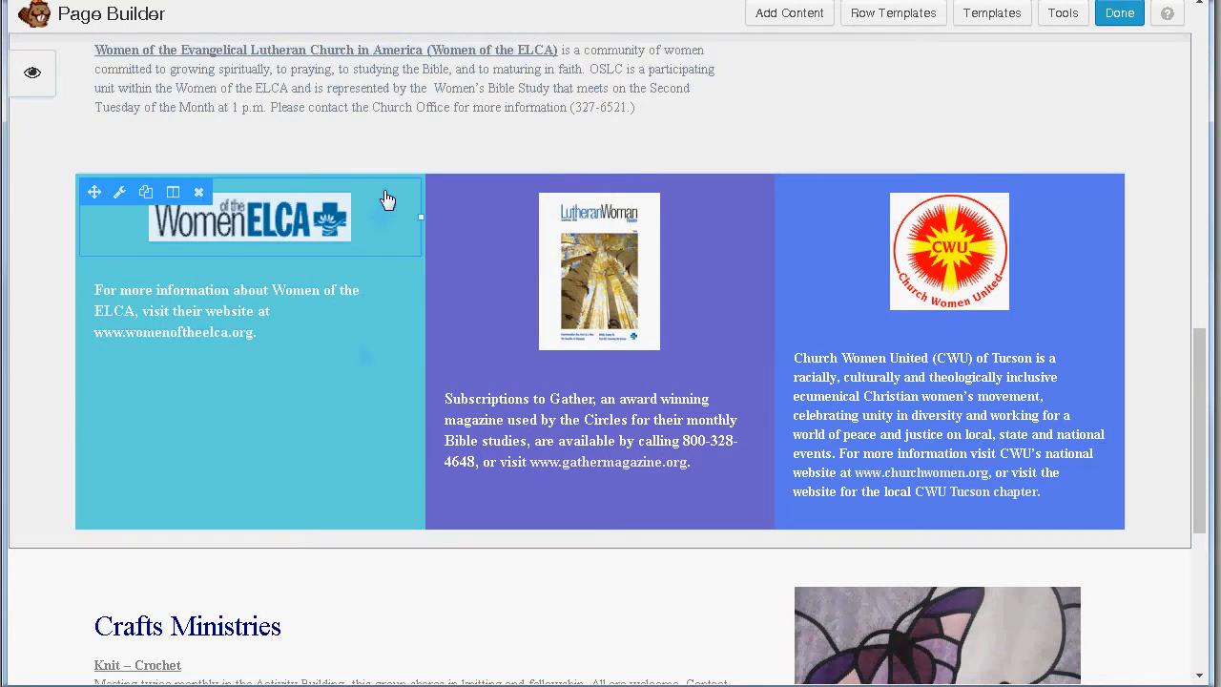
# Step: Narrow the Crafts Ministries column to 55.8% width
pyautogui.scroll(-1, 545, 505)
pyautogui.scroll(-4, 545, 498)
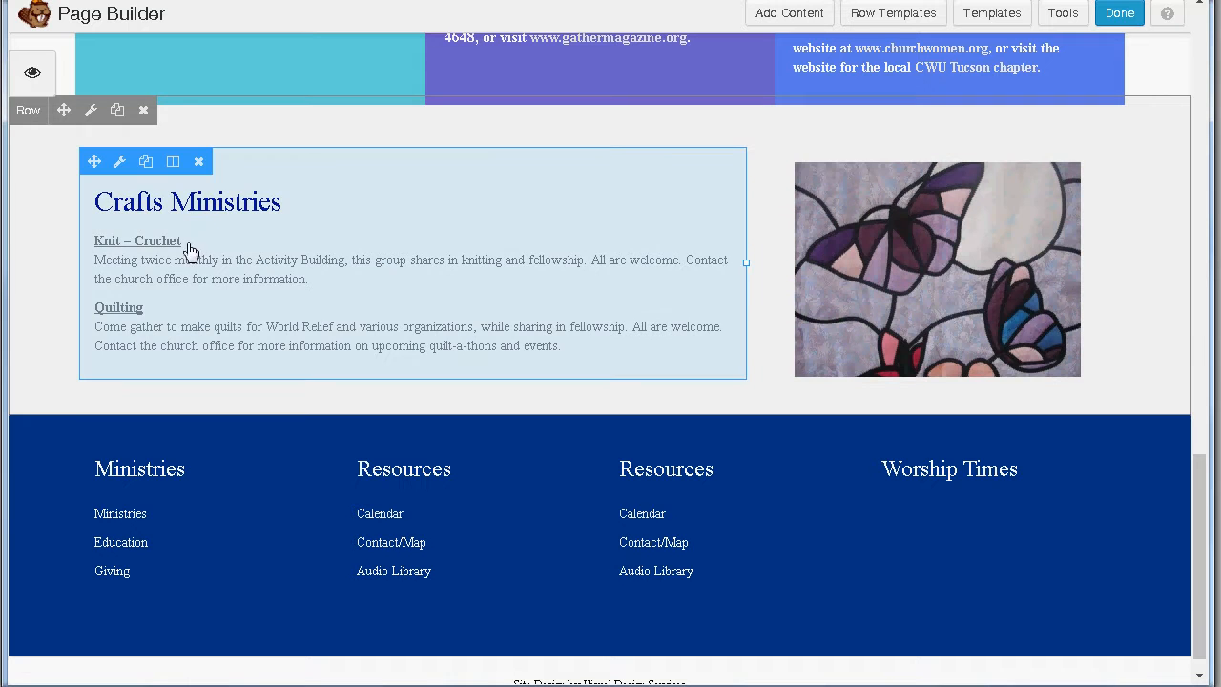
pyautogui.moveTo(743, 263)
pyautogui.mouseDown()
pyautogui.moveTo(653, 265)
pyautogui.moveTo(736, 259)
pyautogui.mouseUp()
pyautogui.scroll(3, 553, 348)
pyautogui.scroll(10, 553, 354)
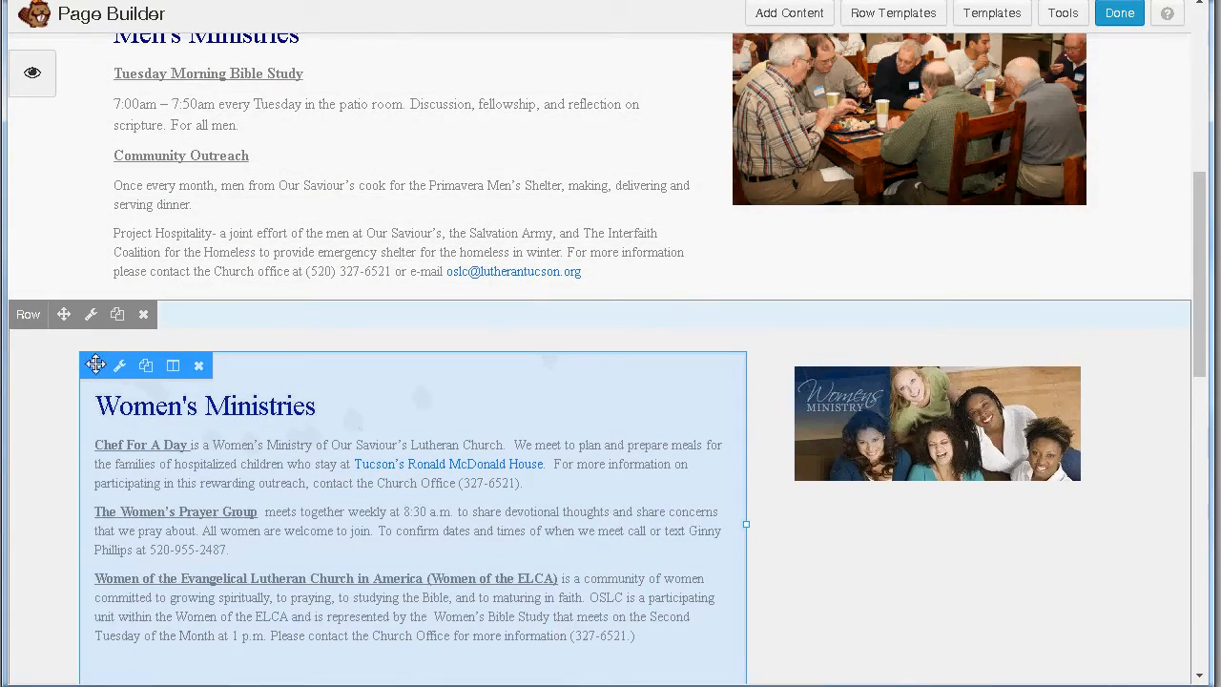
# Step: Move the Women's Ministries text module into the empty left column beside its photo
pyautogui.moveTo(94, 365); pyautogui.dragTo(158, 241)
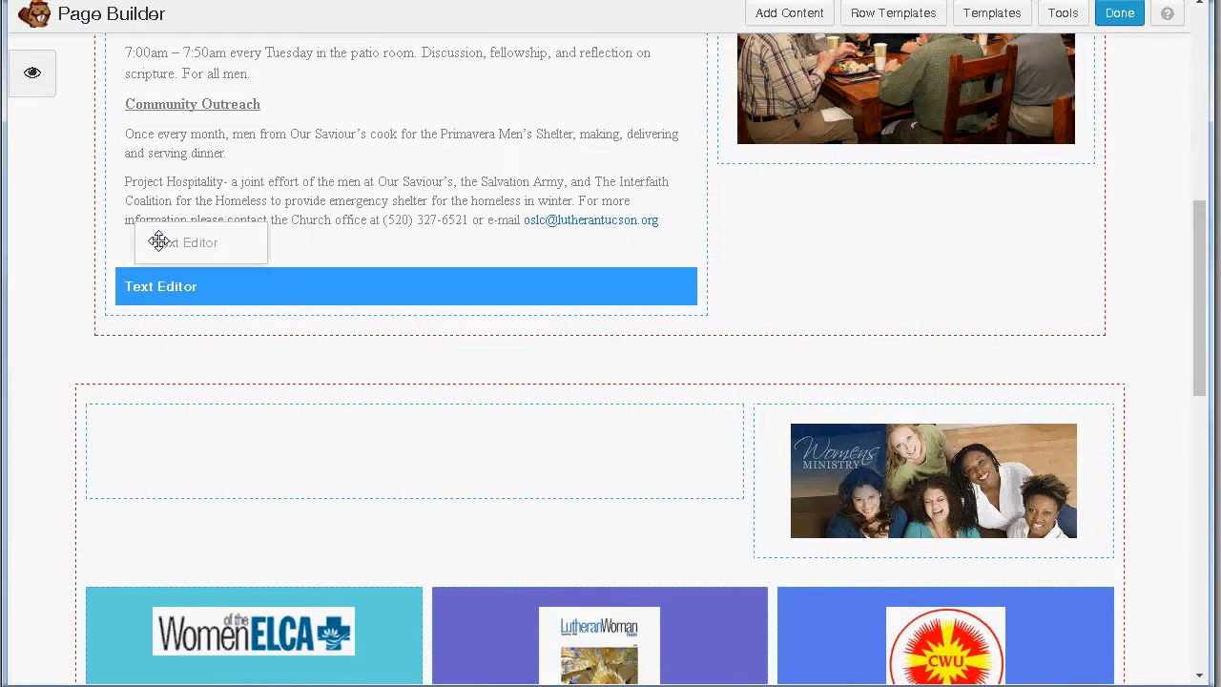
pyautogui.moveTo(158, 242); pyautogui.dragTo(160, 244)
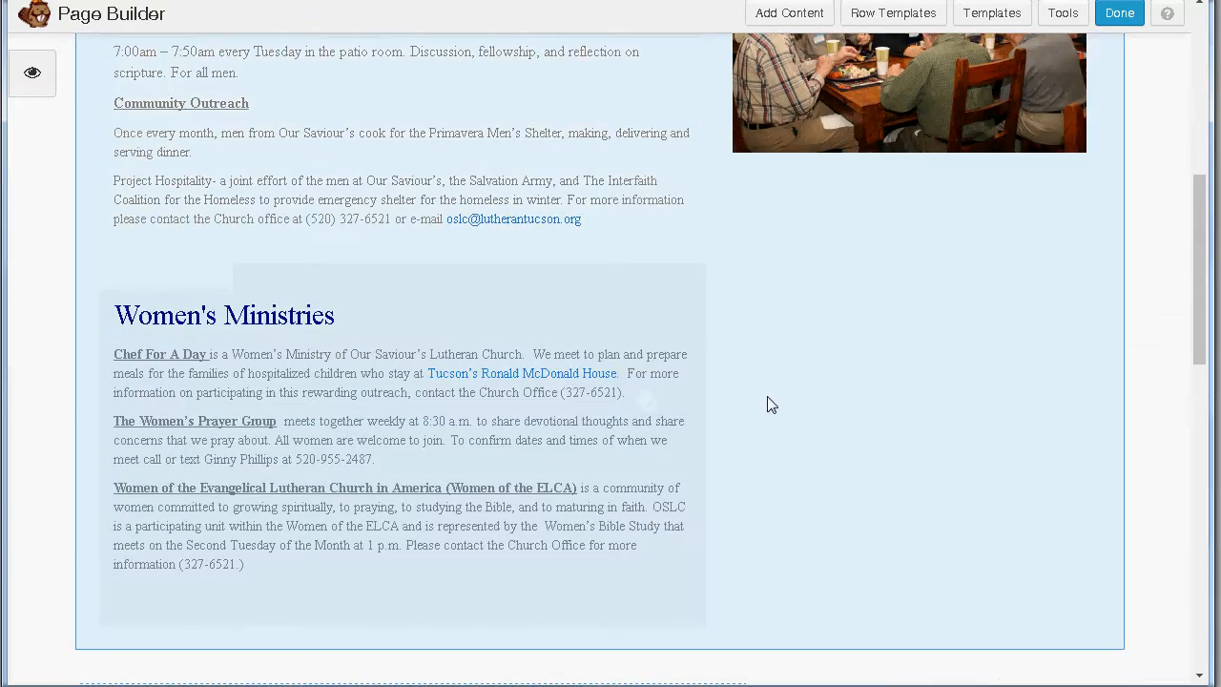
pyautogui.scroll(2, 896, 428)
pyautogui.scroll(-7, 890, 430)
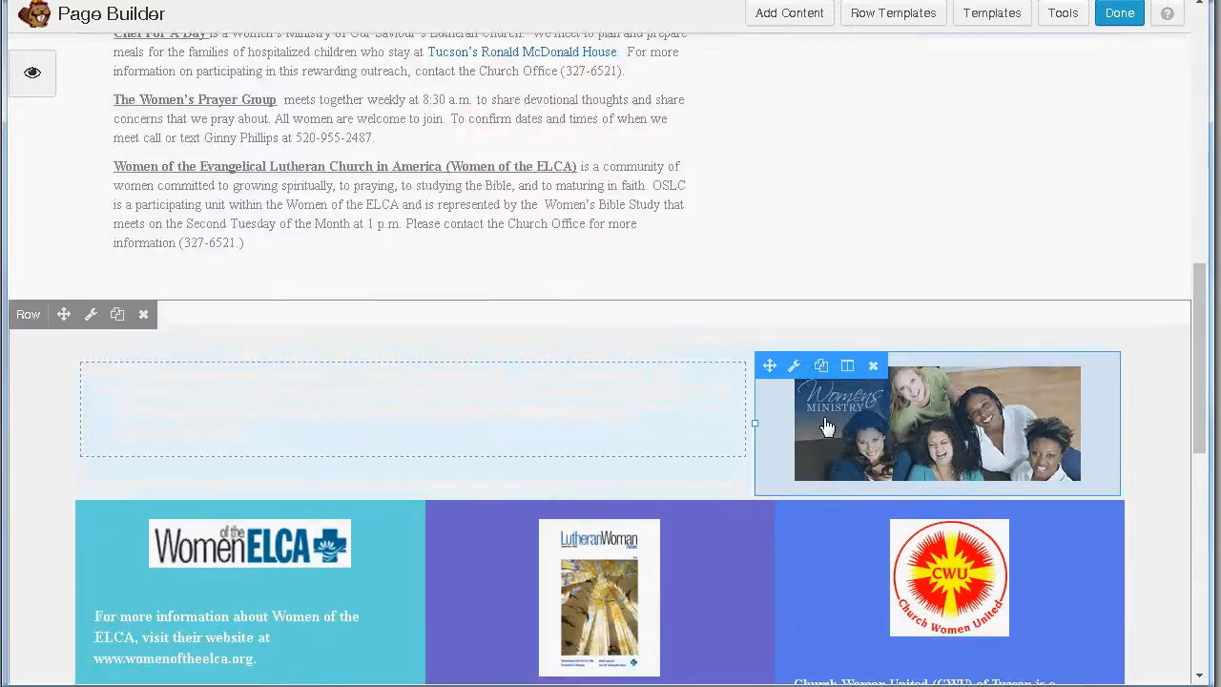
pyautogui.scroll(4, 407, 316)
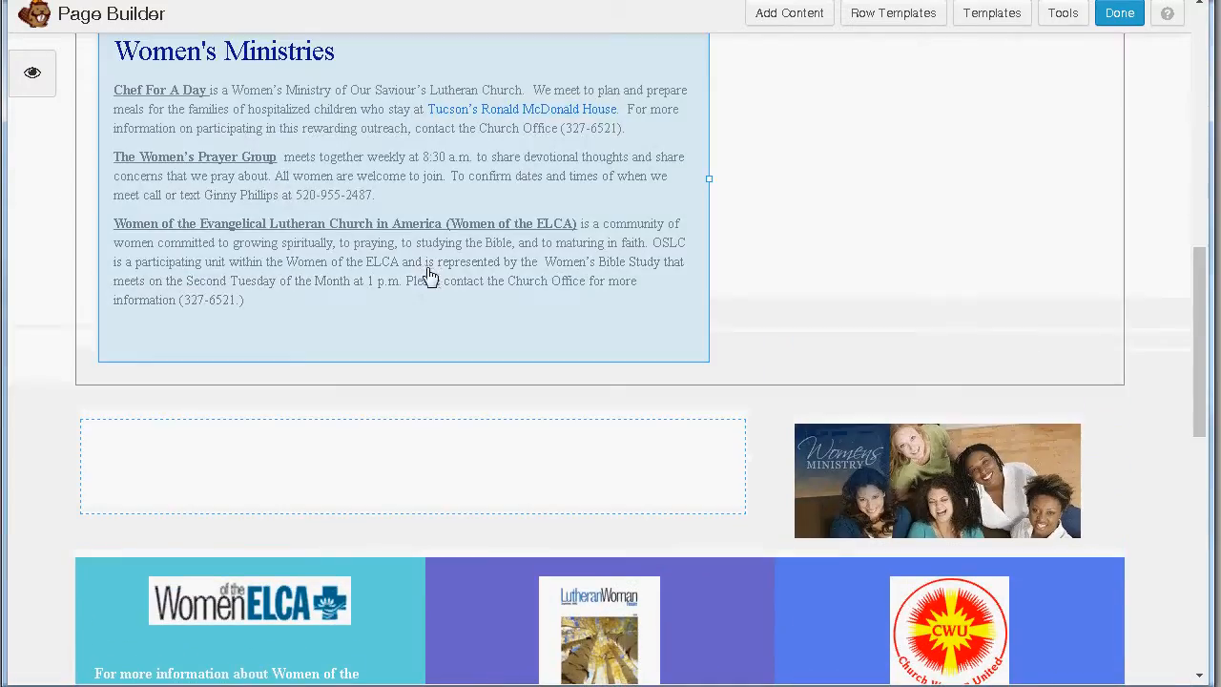
pyautogui.scroll(1, 109, 81)
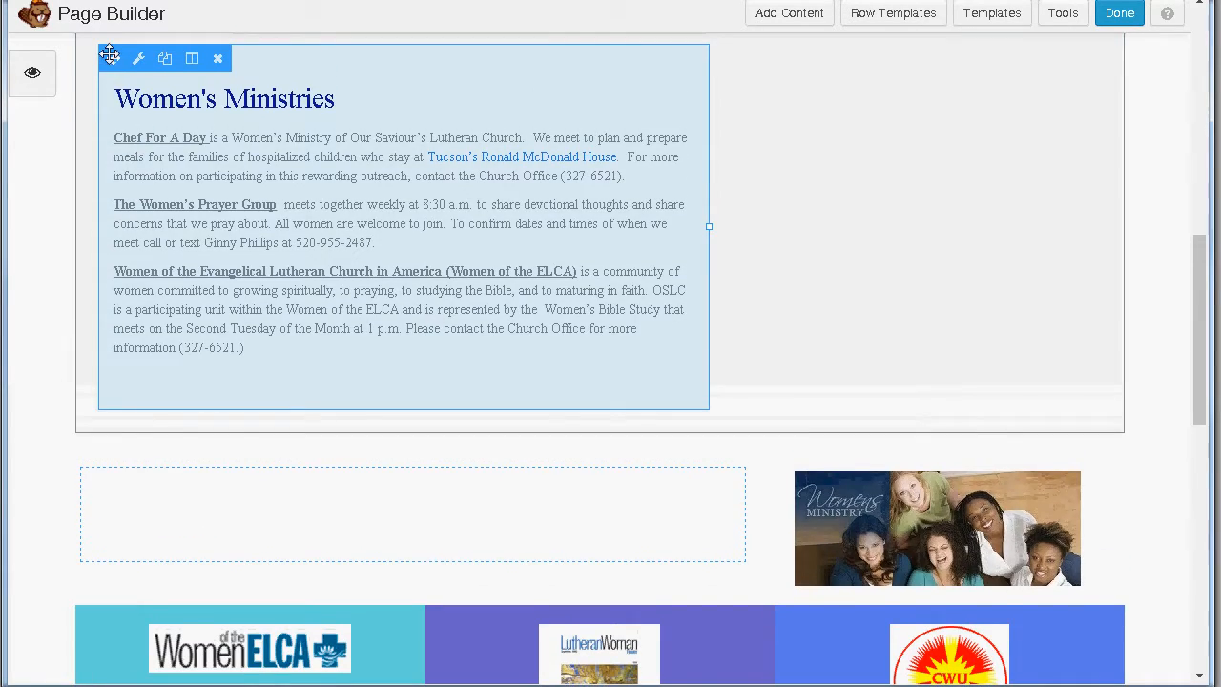
pyautogui.moveTo(108, 56); pyautogui.dragTo(153, 195)
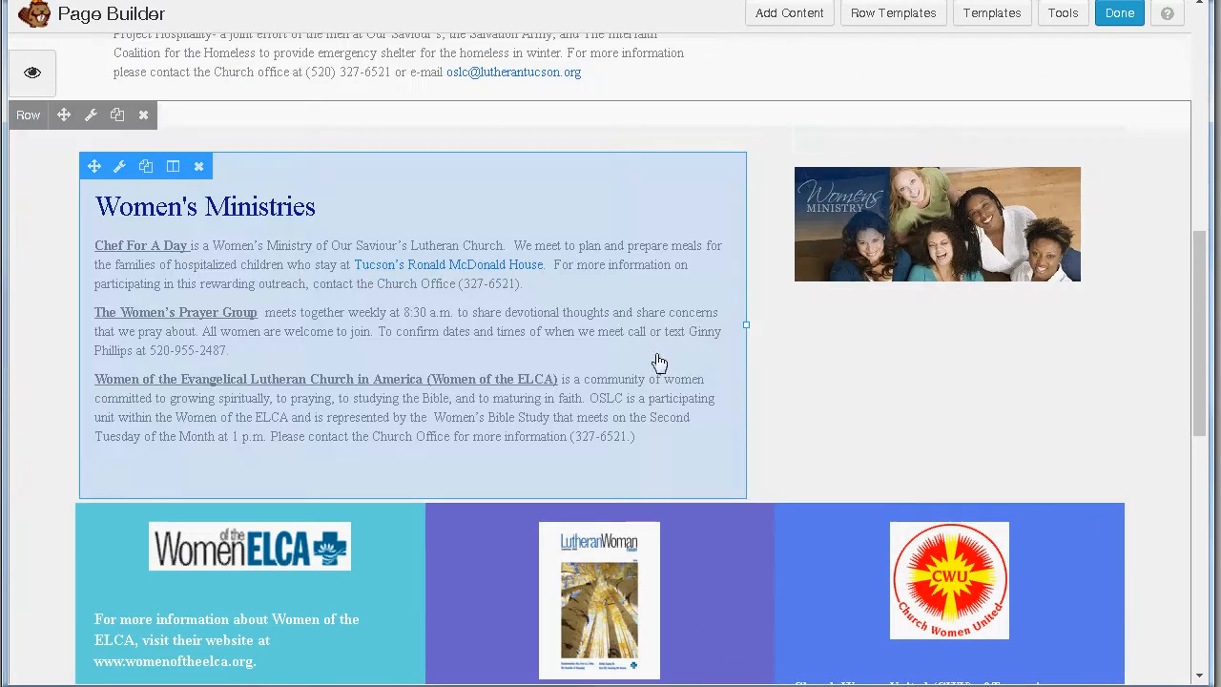
pyautogui.scroll(6, 668, 383)
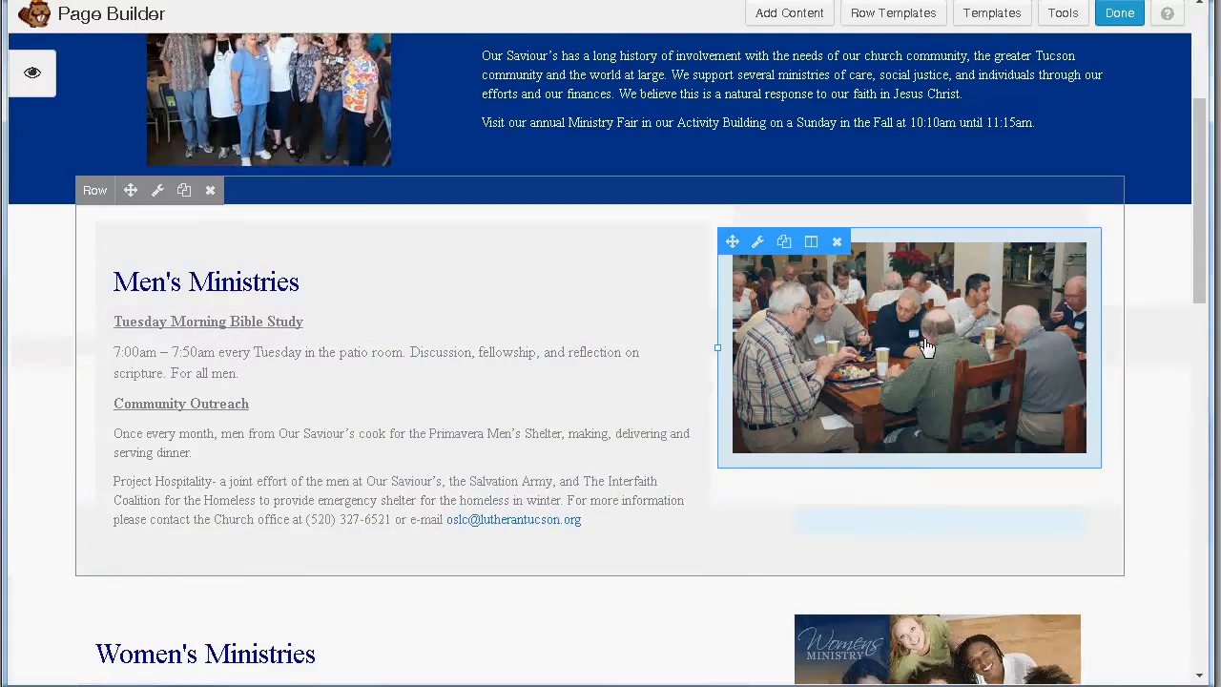
pyautogui.scroll(3, 491, 377)
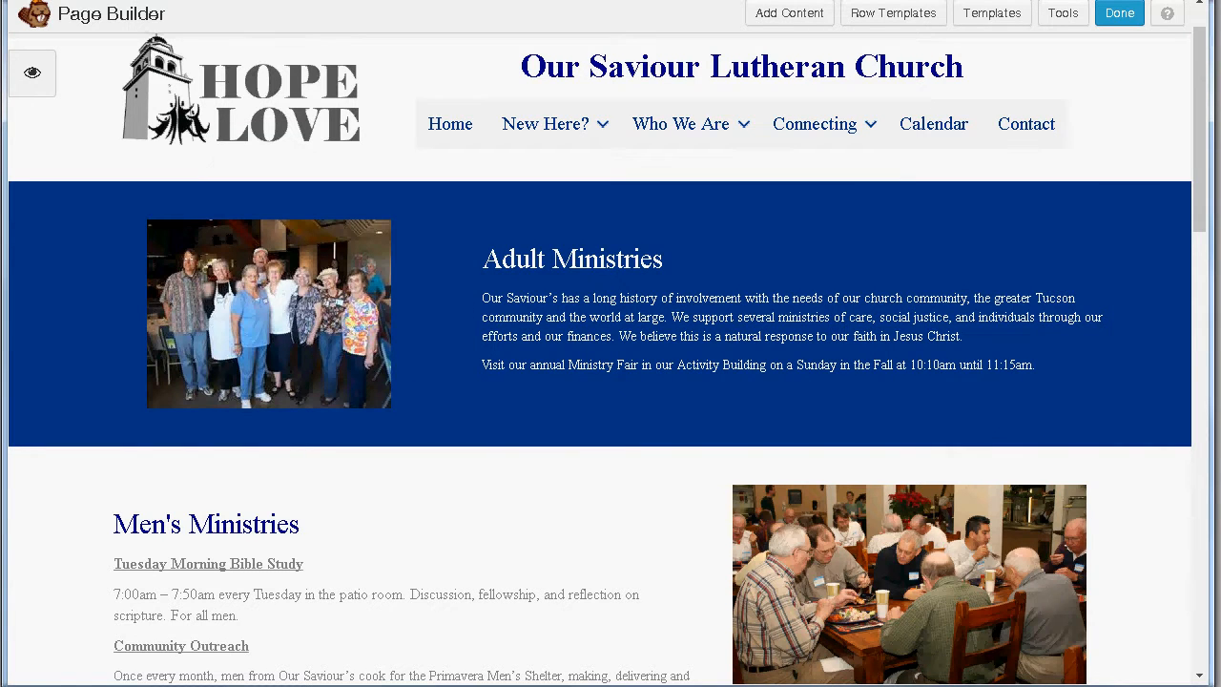
pyautogui.moveTo(1212, 465); pyautogui.dragTo(736, 466)
pyautogui.moveTo(736, 4); pyautogui.dragTo(590, 12)
pyautogui.moveTo(579, 59); pyautogui.dragTo(1219, 173)
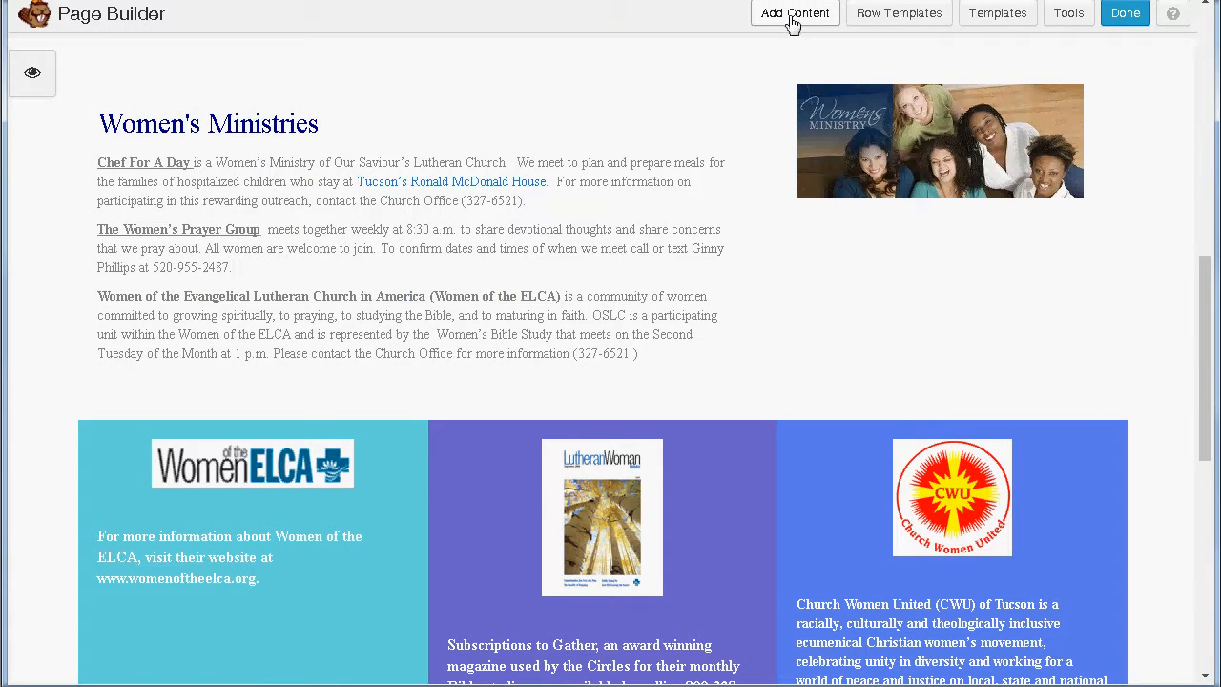
# Step: Add a Basic Photo module under the Women's Ministry picture
pyautogui.click(791, 17)
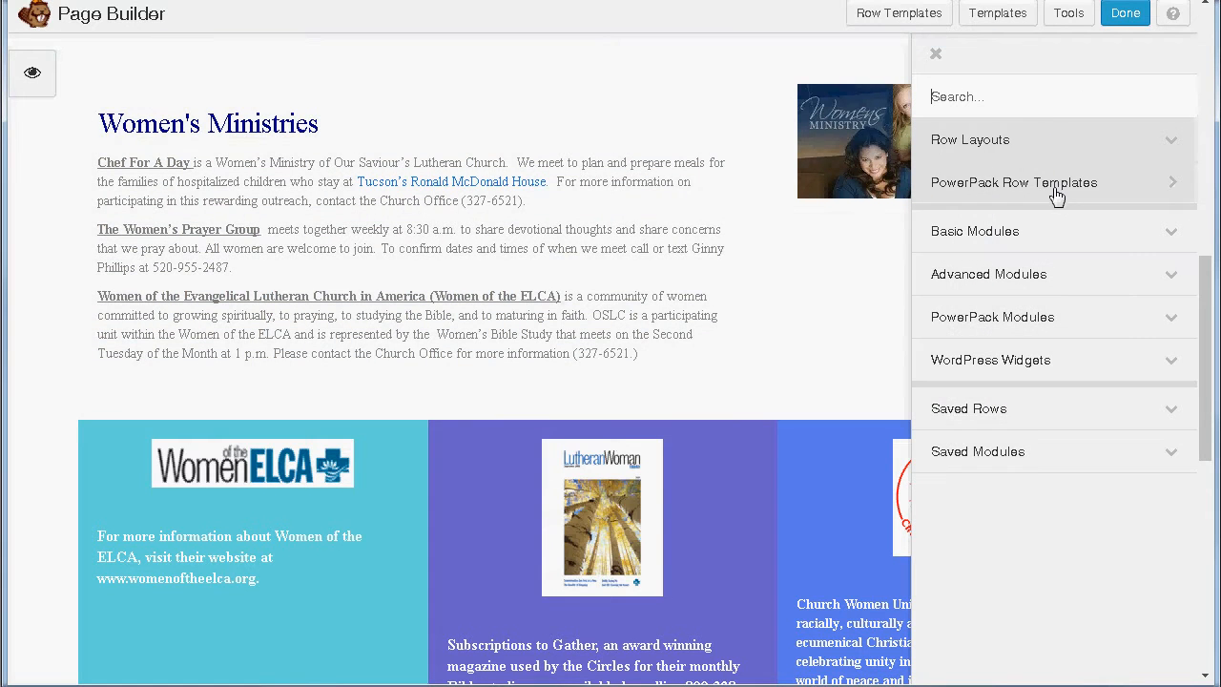
pyautogui.click(1058, 244)
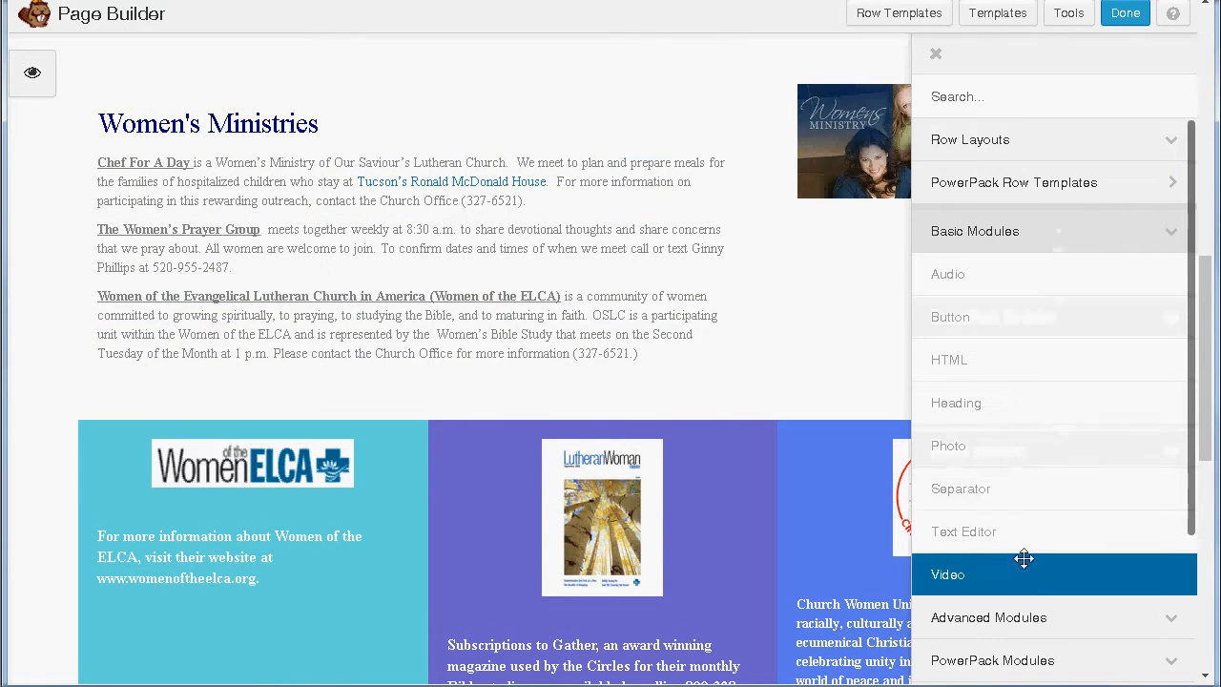
pyautogui.moveTo(969, 446); pyautogui.dragTo(863, 260)
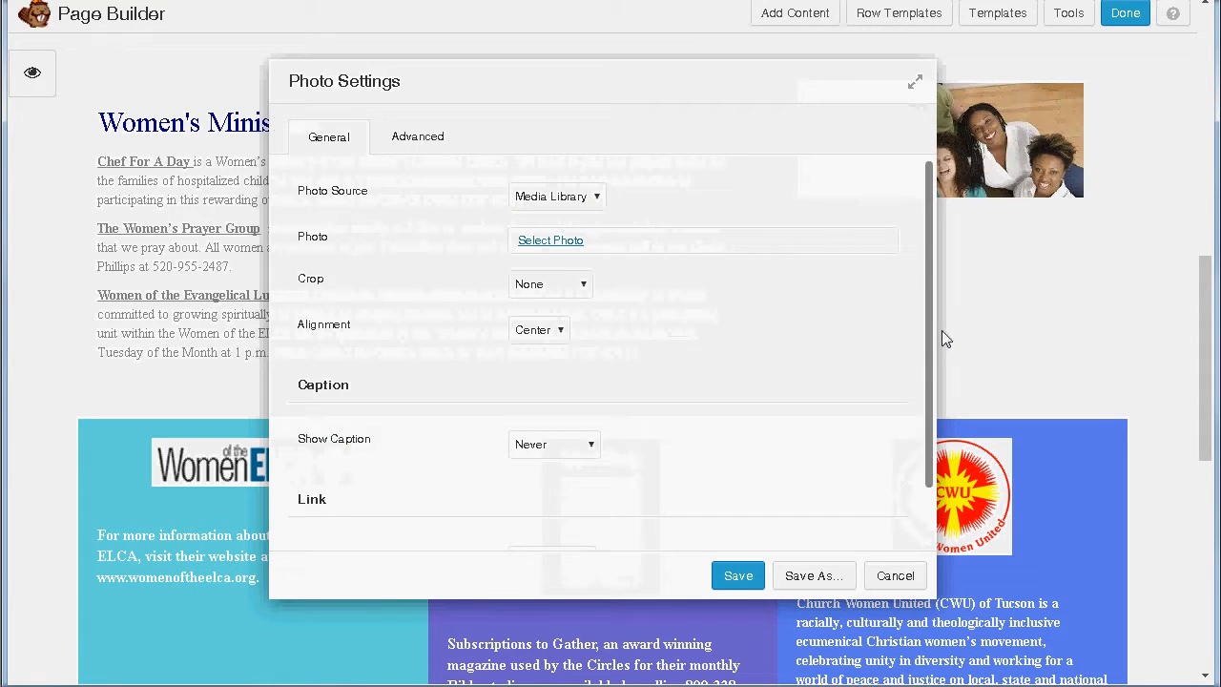
# Step: Choose the chapel altar photo and begin alt text ending 'Our Saviour Lutheran Church Tucson'
pyautogui.click(561, 243)
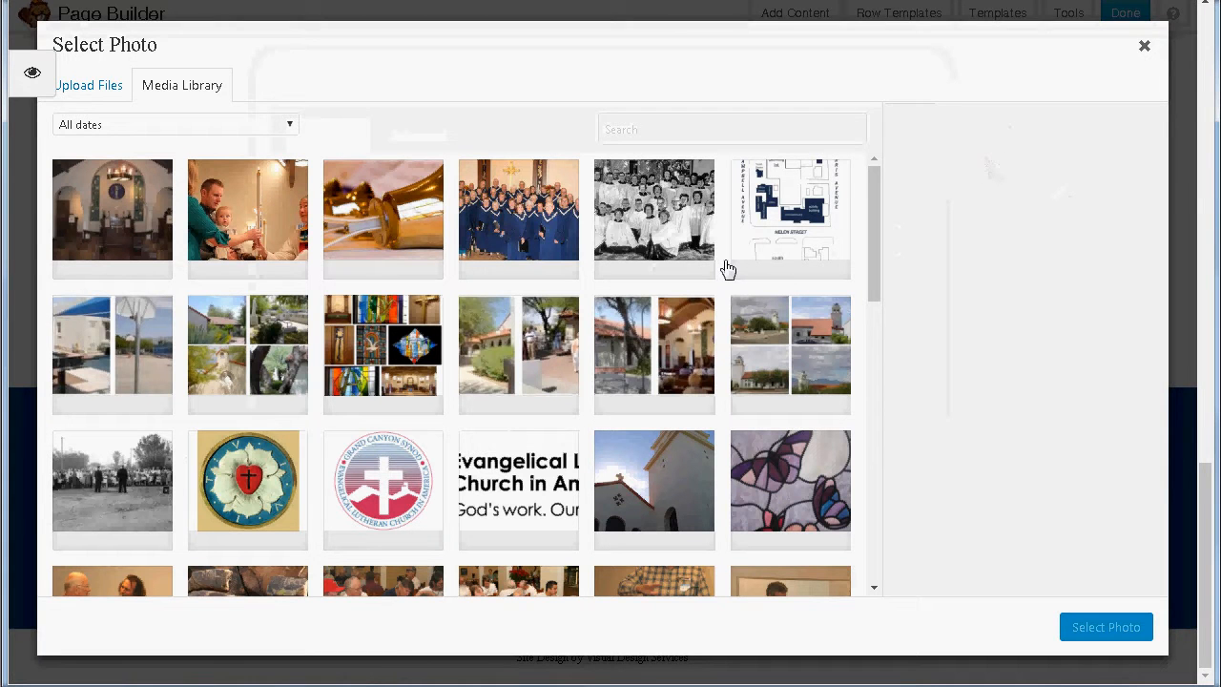
pyautogui.click(103, 211)
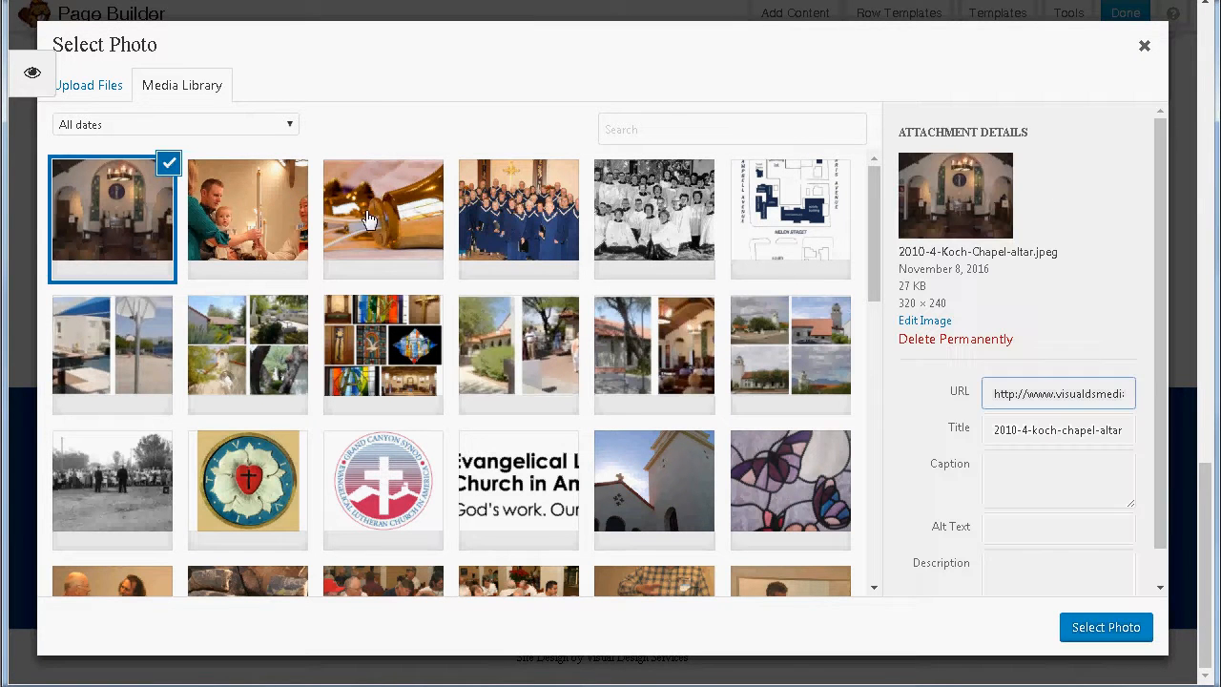
pyautogui.click(1016, 532)
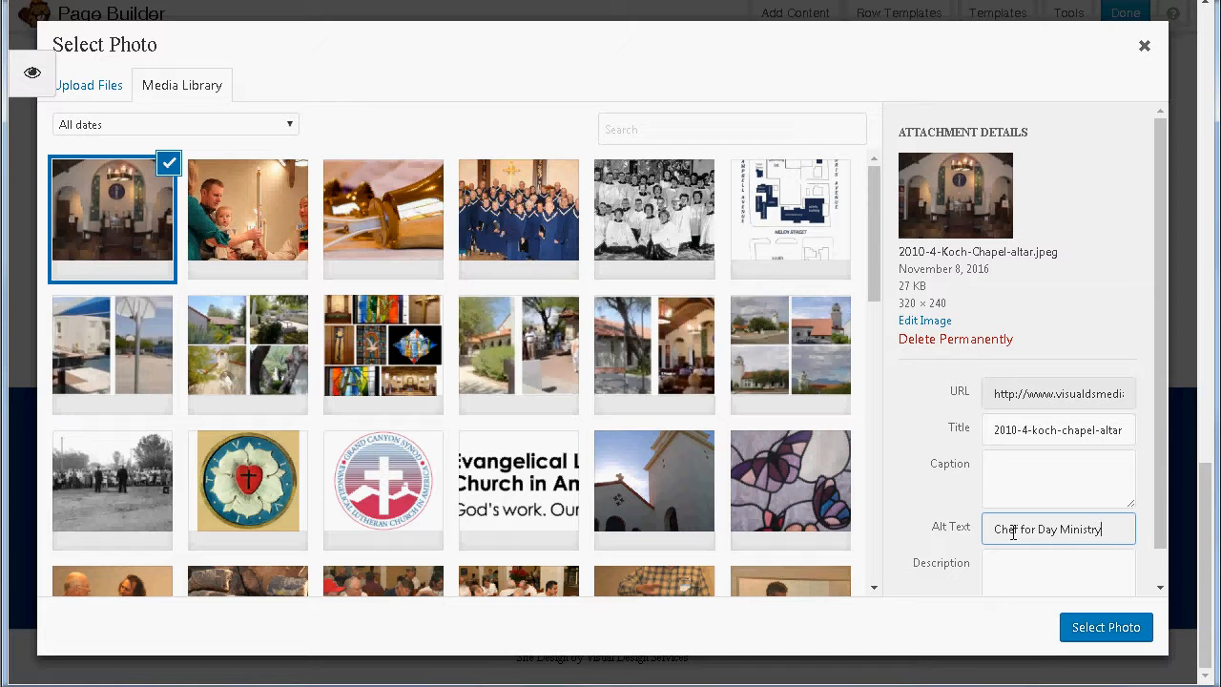
pyautogui.write('ur Saviour Lut')
pyautogui.write('hera')
pyautogui.write('n C')
pyautogui.write('hurch Tu')
pyautogui.write('cson')
# Step: Insert the chapel altar photo into the new Photo module at Full Size 320 x 240
pyautogui.click(1104, 626)
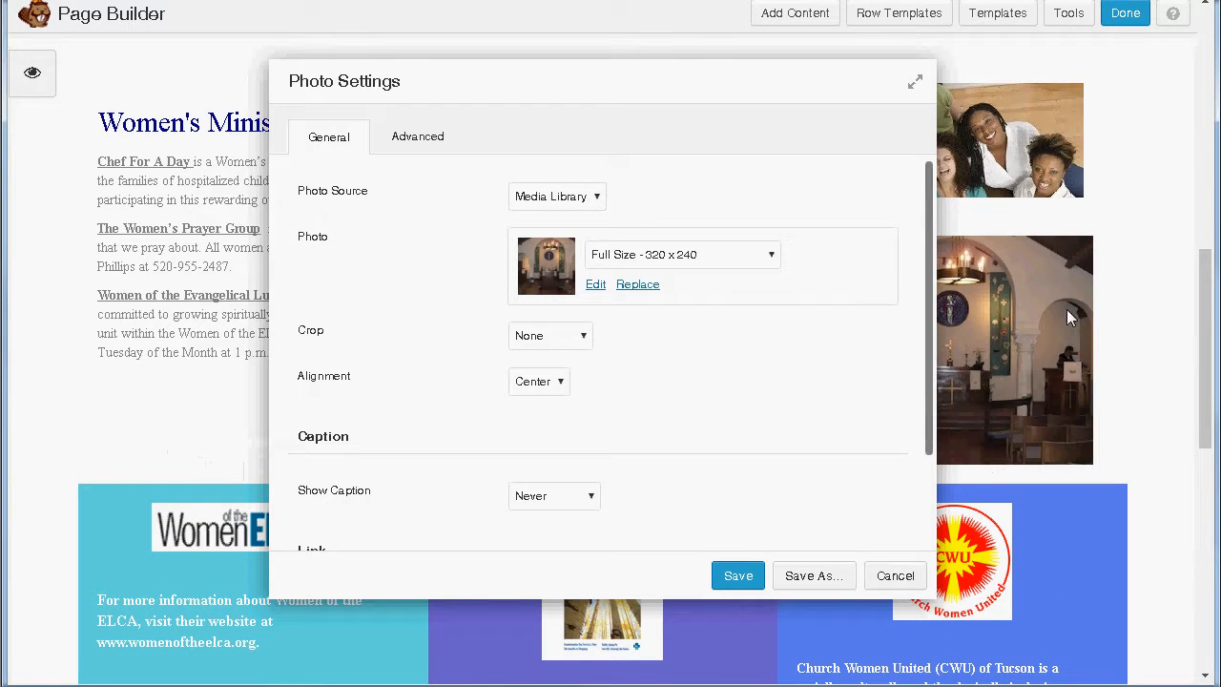
# Step: Set the chapel photo's crop to Circle and alignment to Right
pyautogui.moveTo(621, 90); pyautogui.dragTo(425, 76)
pyautogui.click(385, 322)
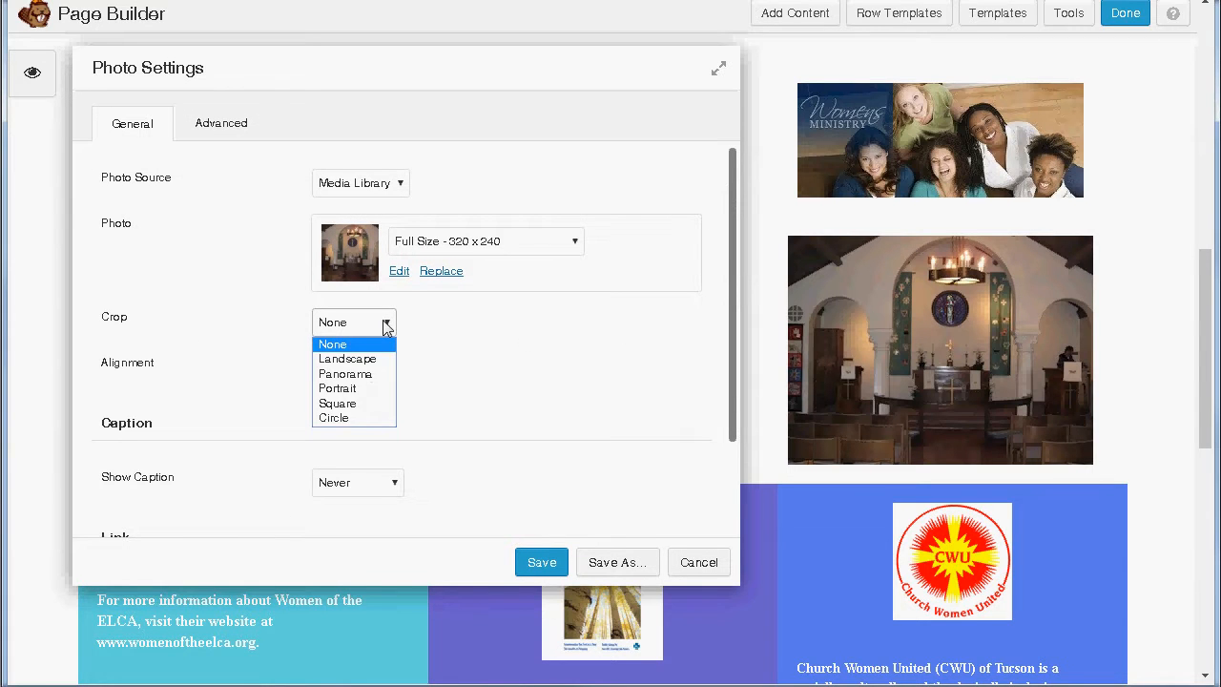
pyautogui.click(361, 420)
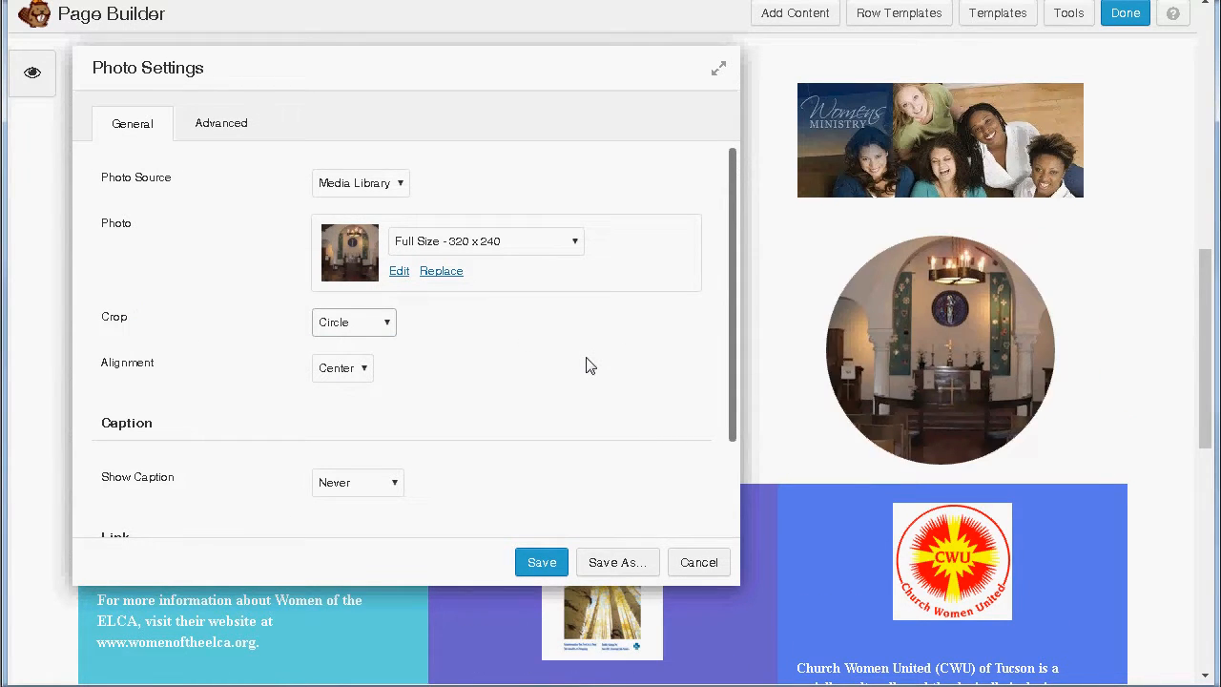
pyautogui.click(387, 325)
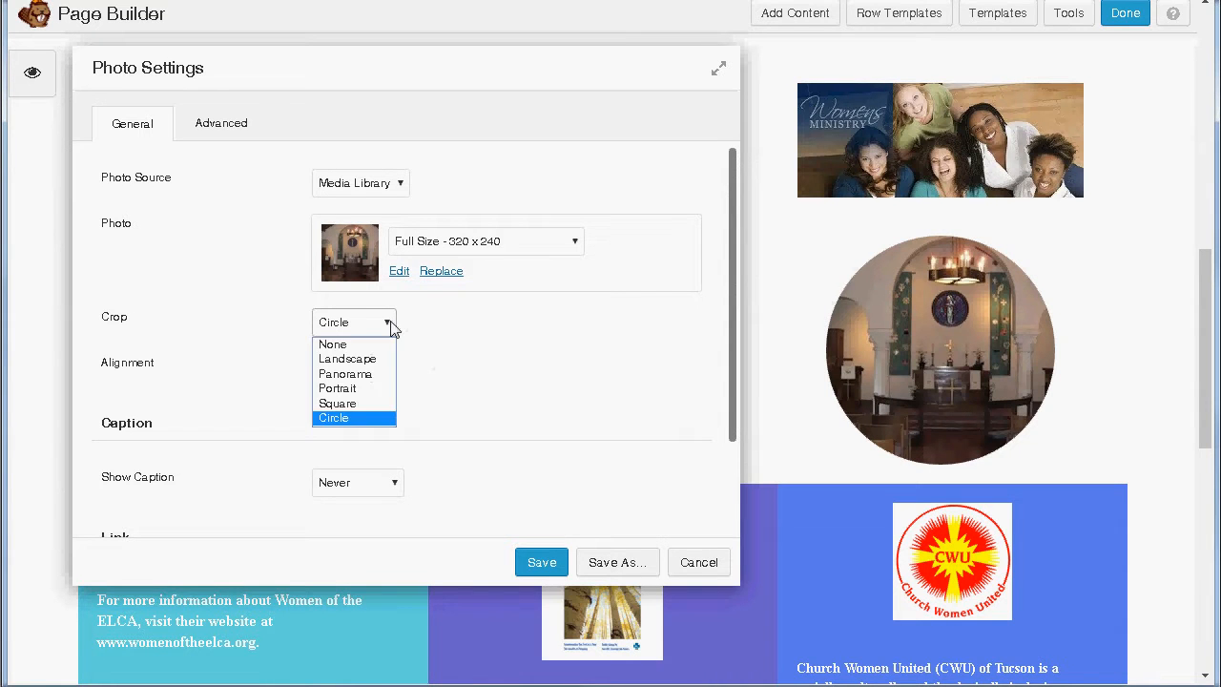
pyautogui.click(528, 332)
pyautogui.click(363, 372)
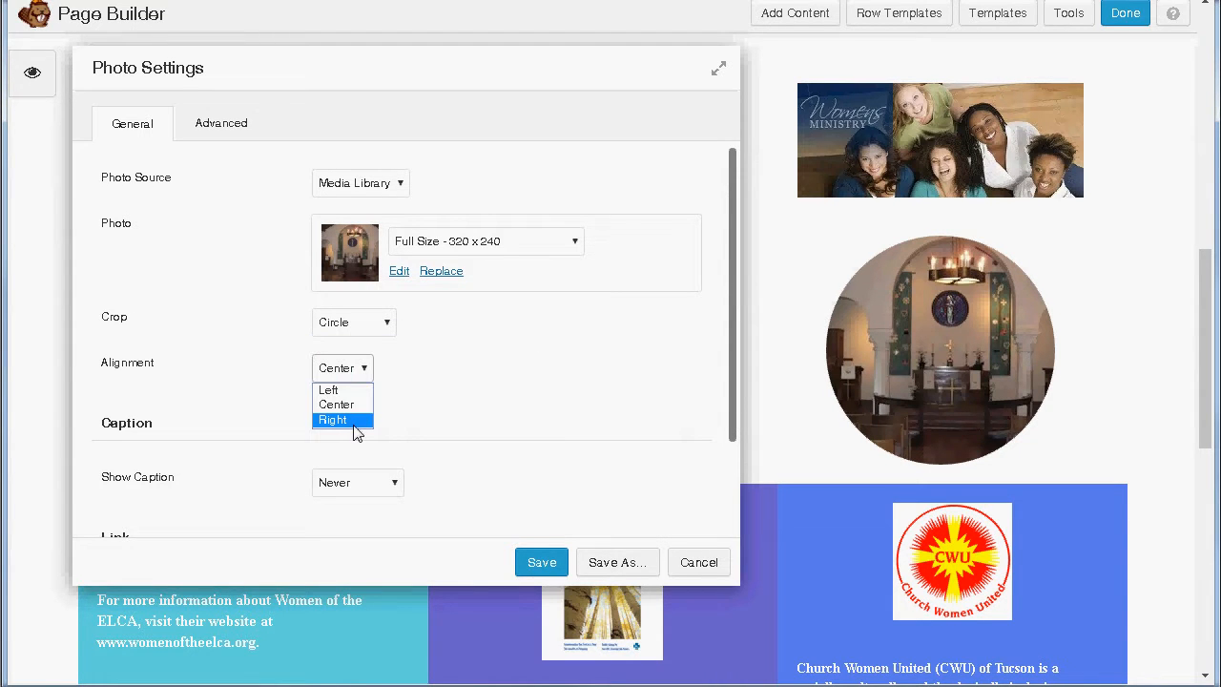
pyautogui.click(352, 423)
pyautogui.click(382, 324)
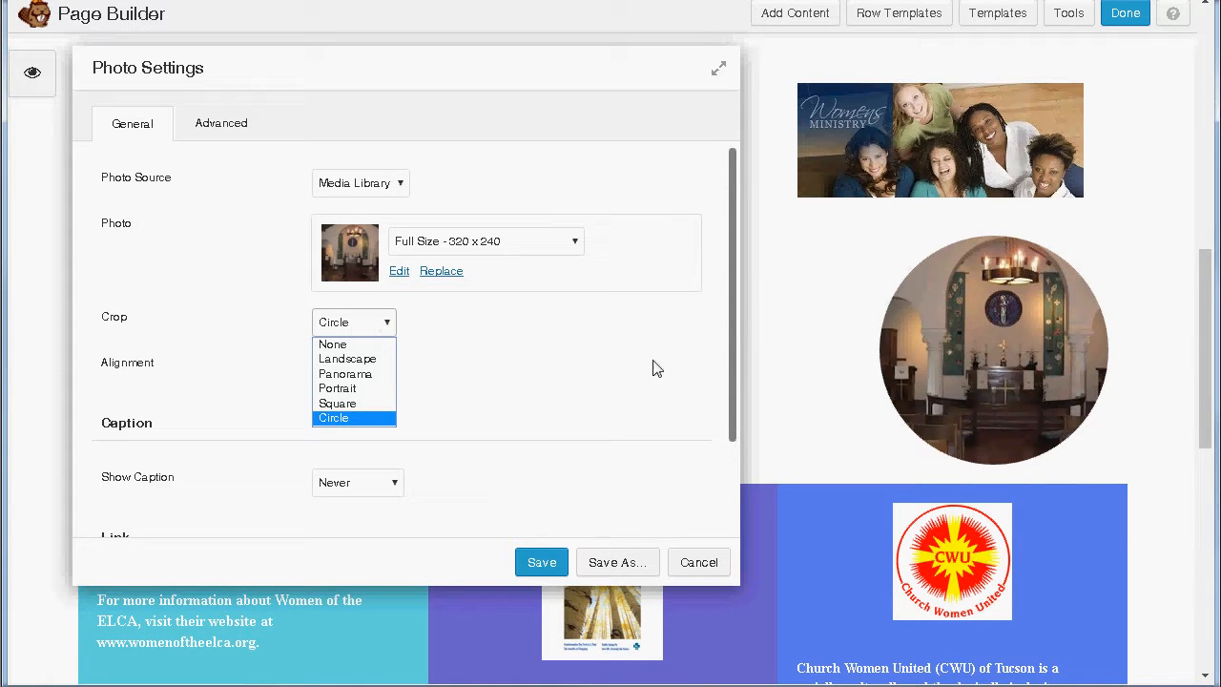
pyautogui.click(512, 357)
# Step: Keep the photo's Link Type set to None
pyautogui.scroll(-2, 549, 464)
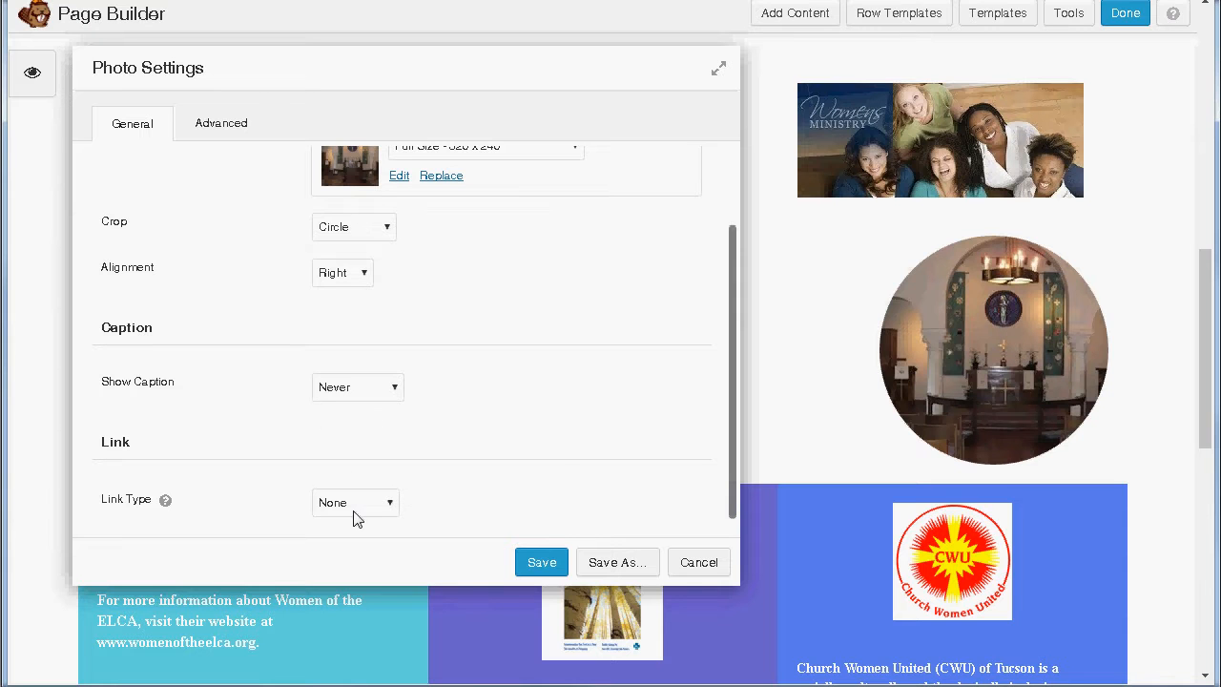
pyautogui.scroll(-1, 519, 447)
pyautogui.click(369, 485)
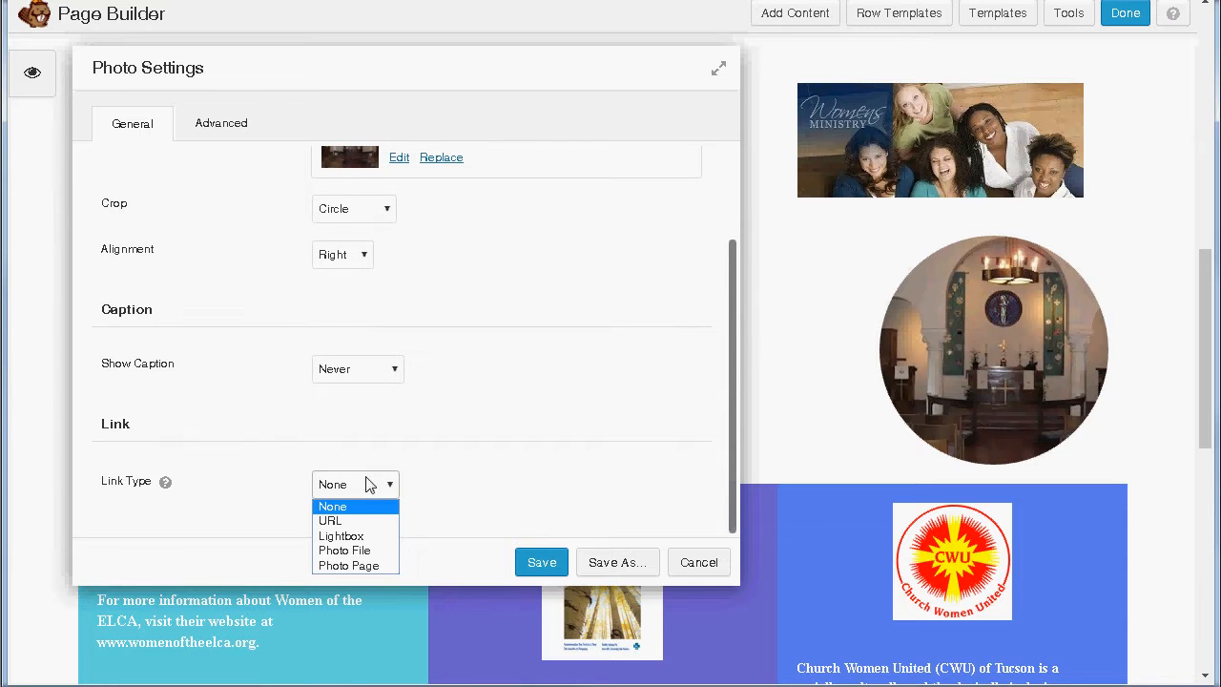
pyautogui.click(603, 417)
pyautogui.scroll(3, 603, 416)
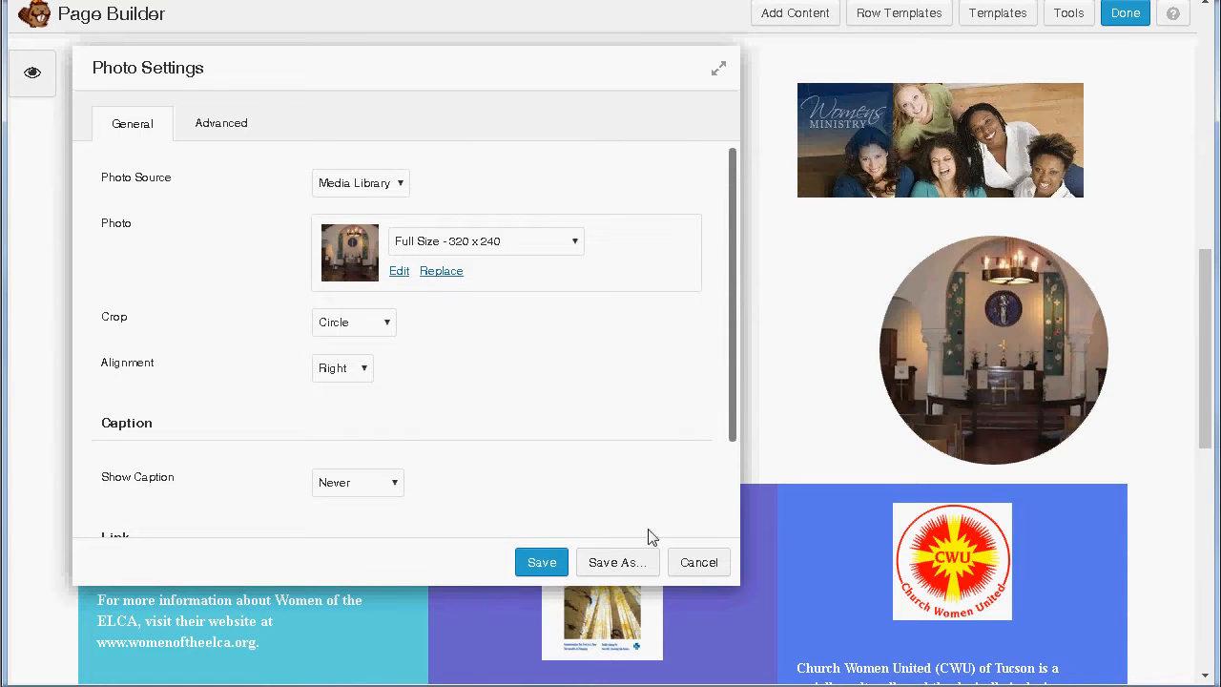
# Step: Close the photo settings and the Add Content panel to see the page
pyautogui.click(698, 563)
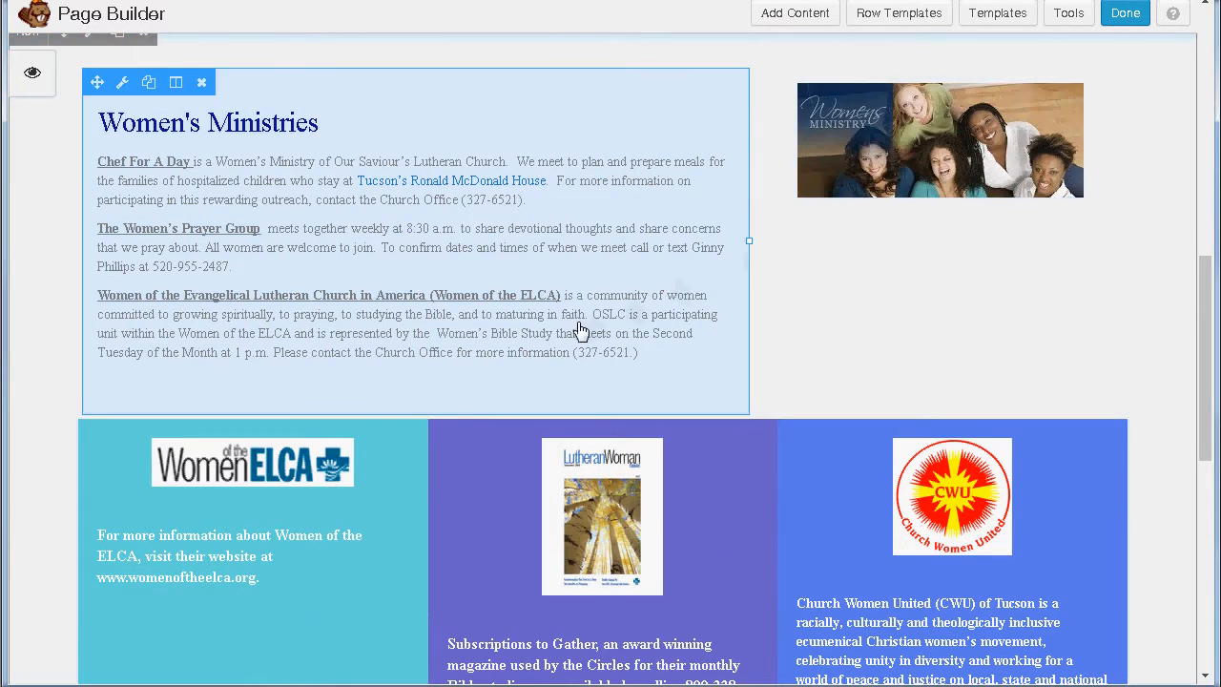
pyautogui.scroll(10, 582, 329)
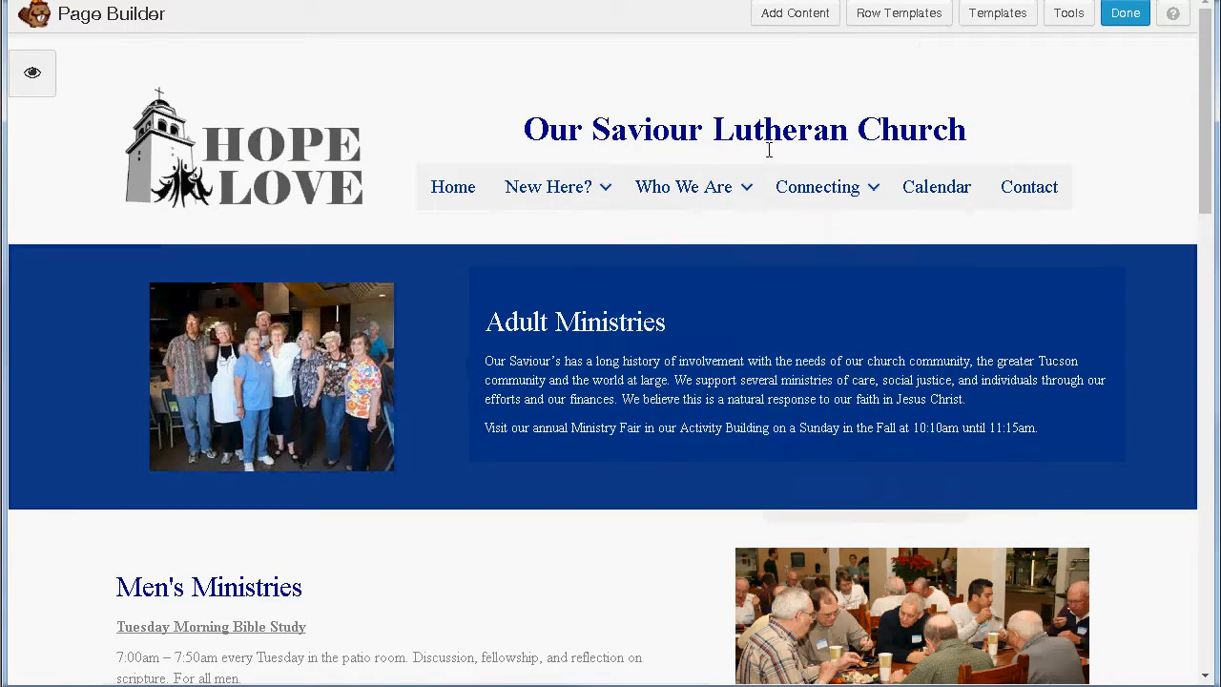
pyautogui.click(792, 14)
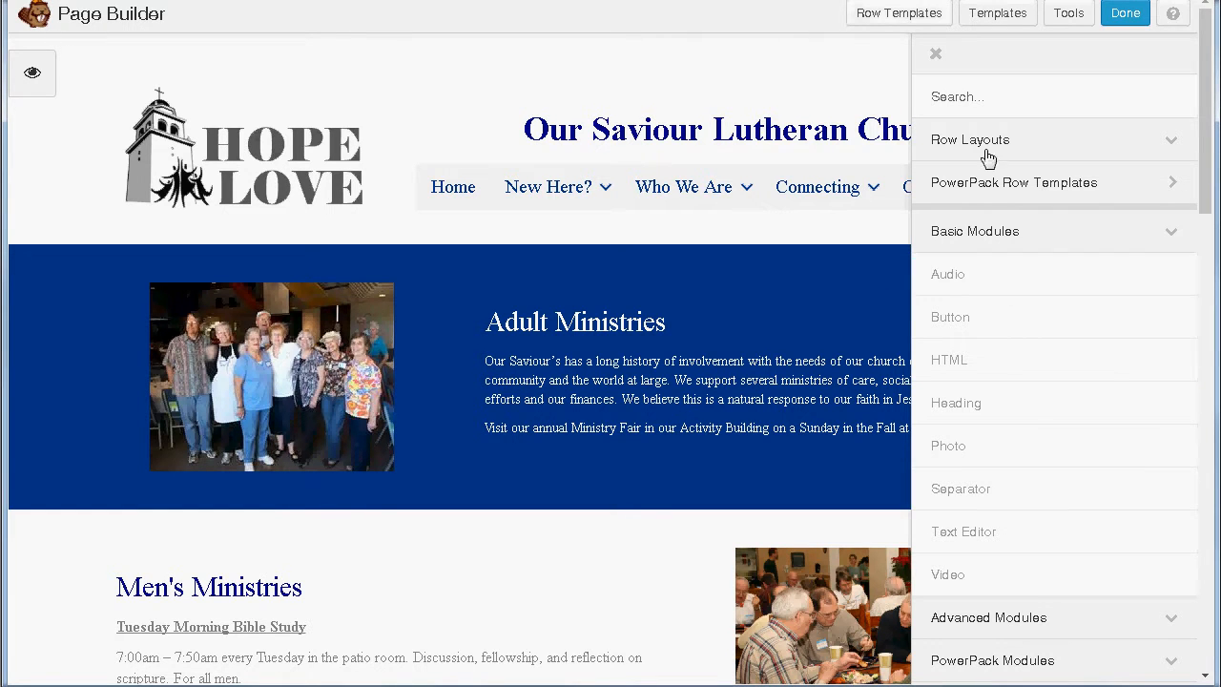
pyautogui.click(935, 56)
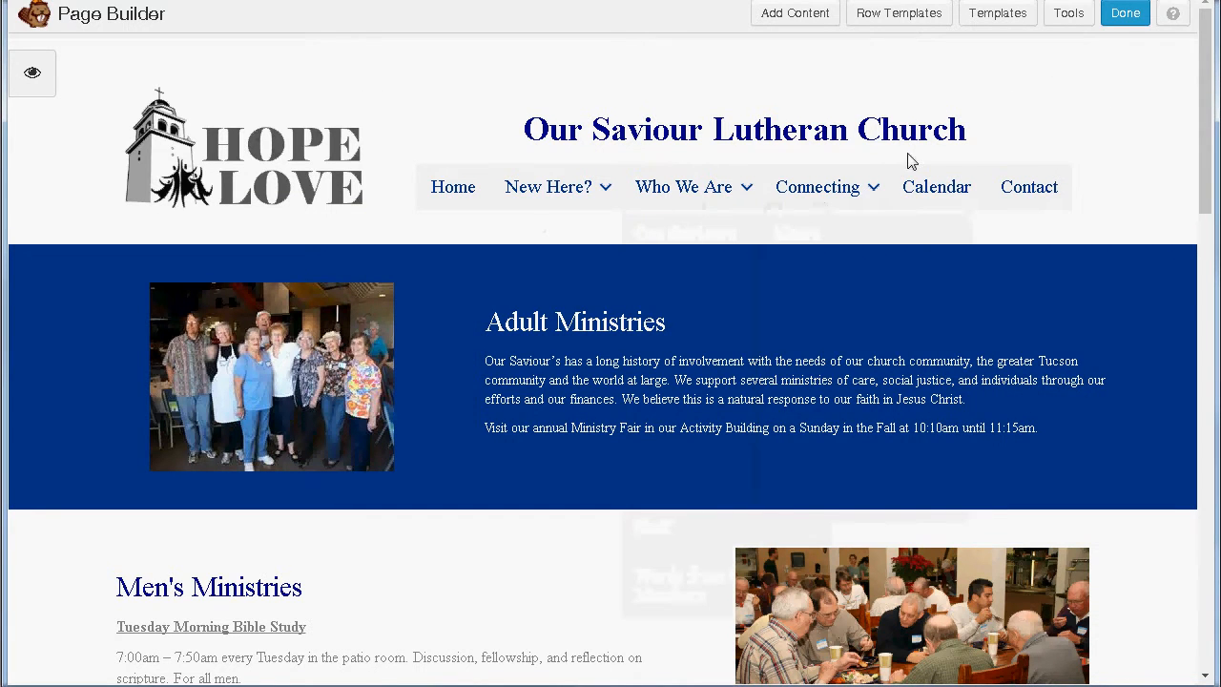
# Step: Scroll through the Ministries page, then bring up the publish, save, or discard prompt
pyautogui.scroll(-10, 600, 311)
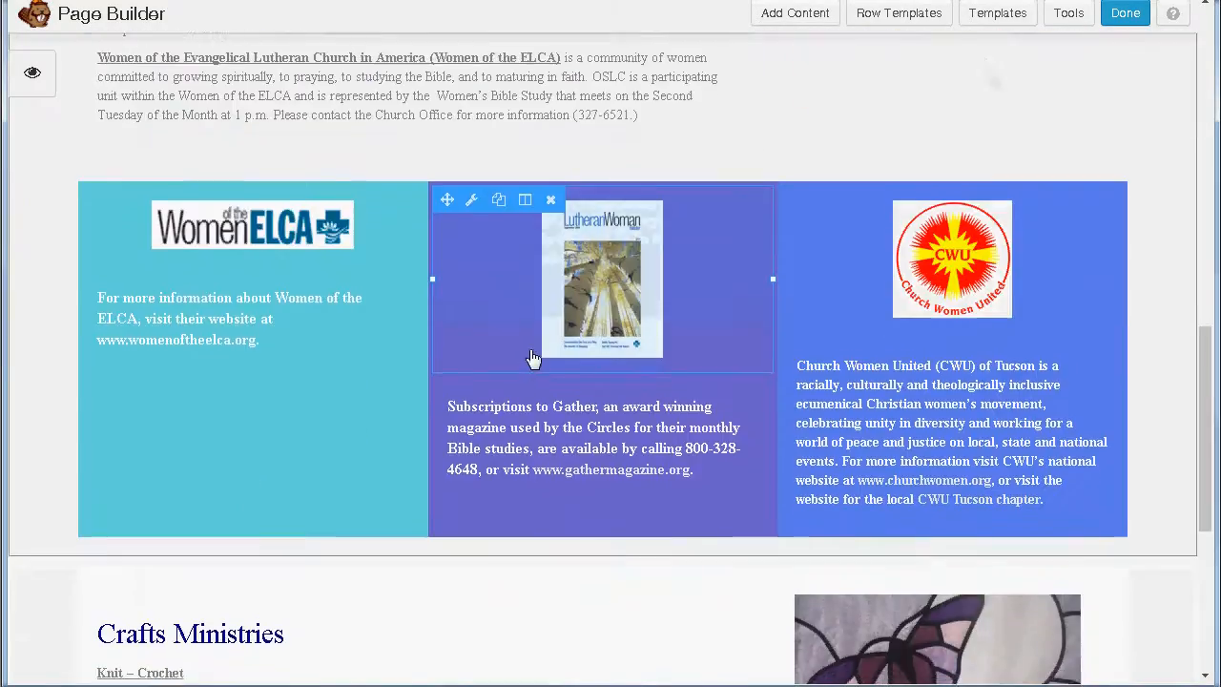
pyautogui.scroll(-5, 532, 359)
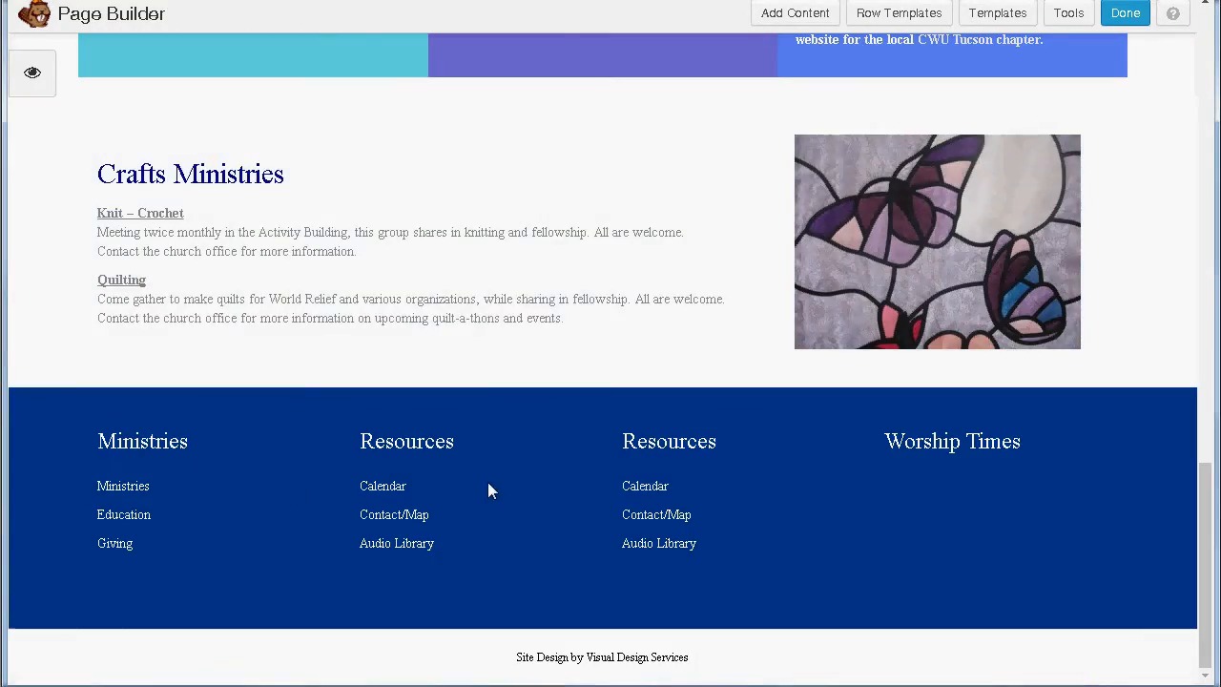
pyautogui.scroll(15, 487, 491)
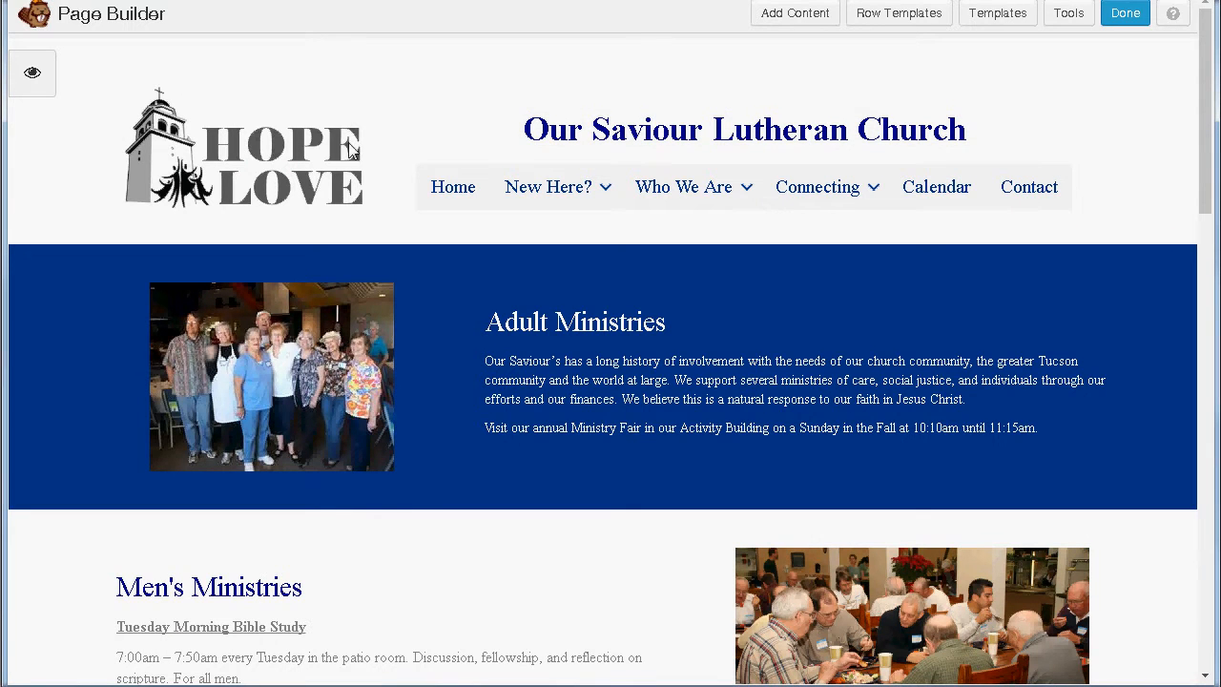
pyautogui.click(1126, 13)
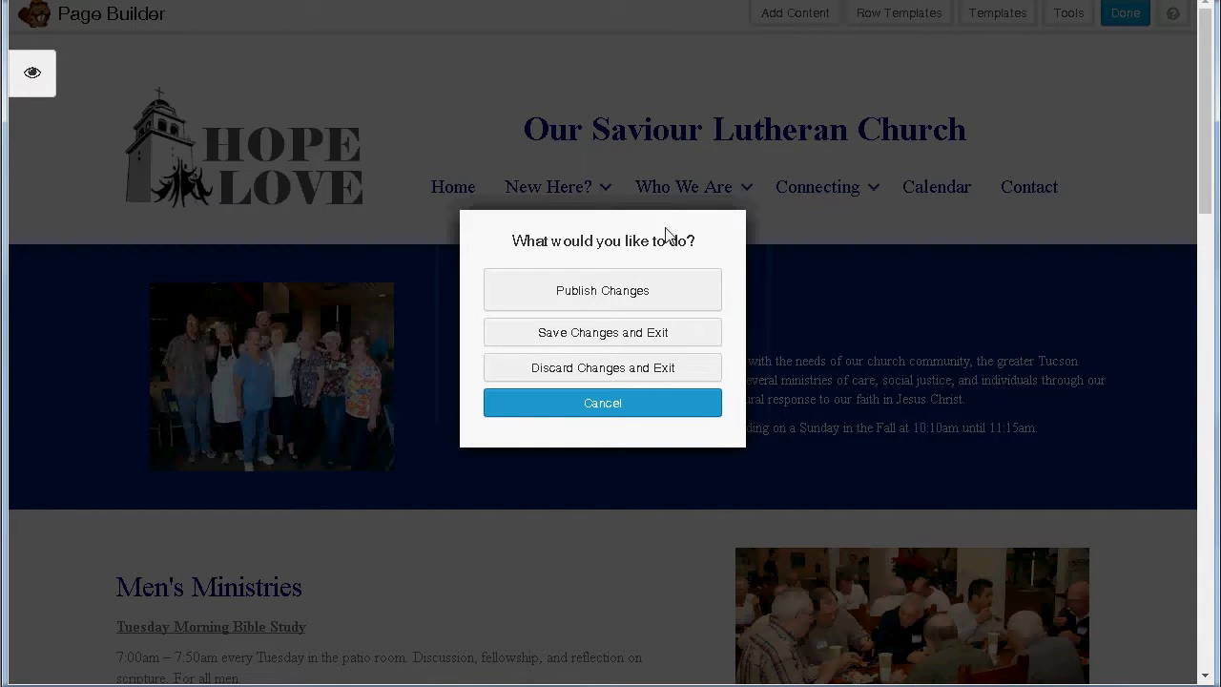
# Step: Publish the Ministries page changes so they appear on the live site
pyautogui.click(601, 284)
pyautogui.click(605, 289)
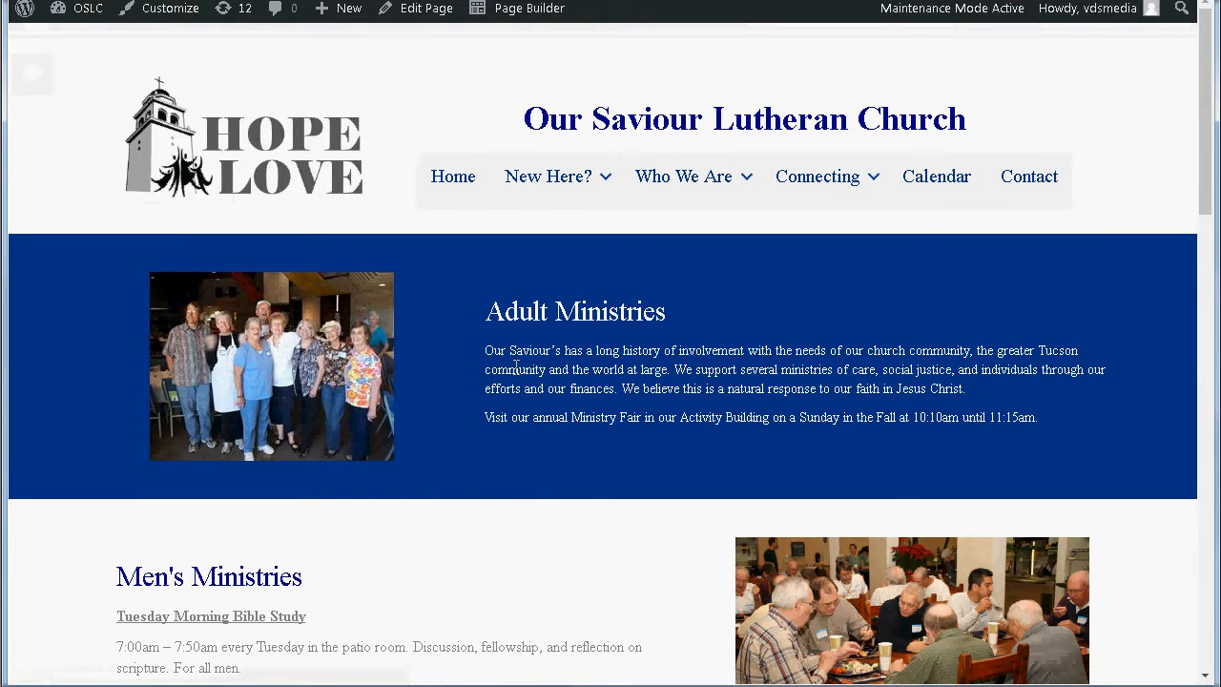
# Step: Scroll the live Ministries page down to Women's Ministries and back to the top
pyautogui.scroll(-7, 503, 524)
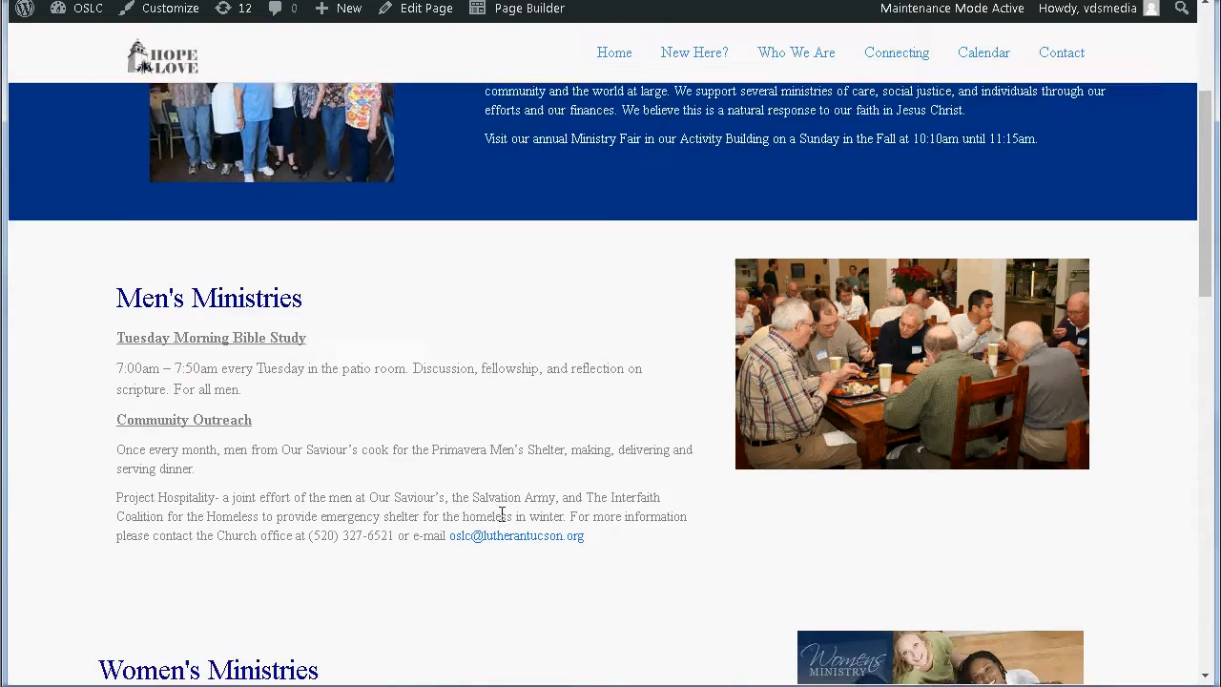
pyautogui.scroll(8, 503, 523)
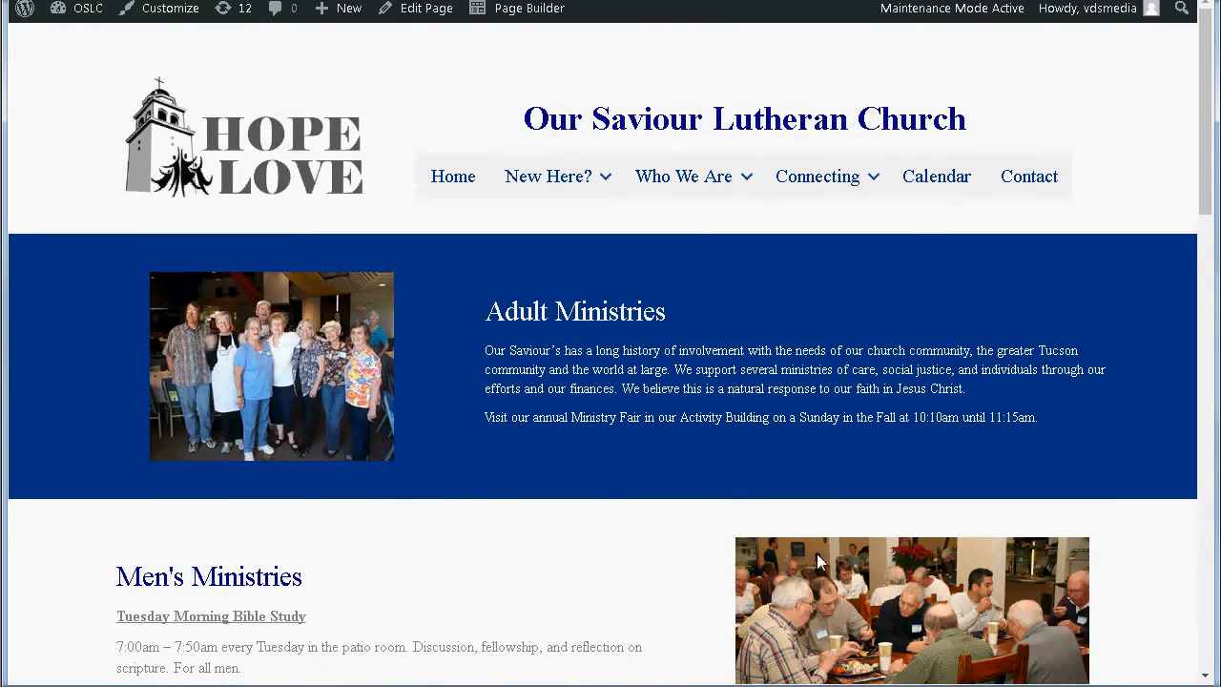
# Step: Relaunch Page Builder and review the Men's and Women's Ministries rows
pyautogui.click(523, 12)
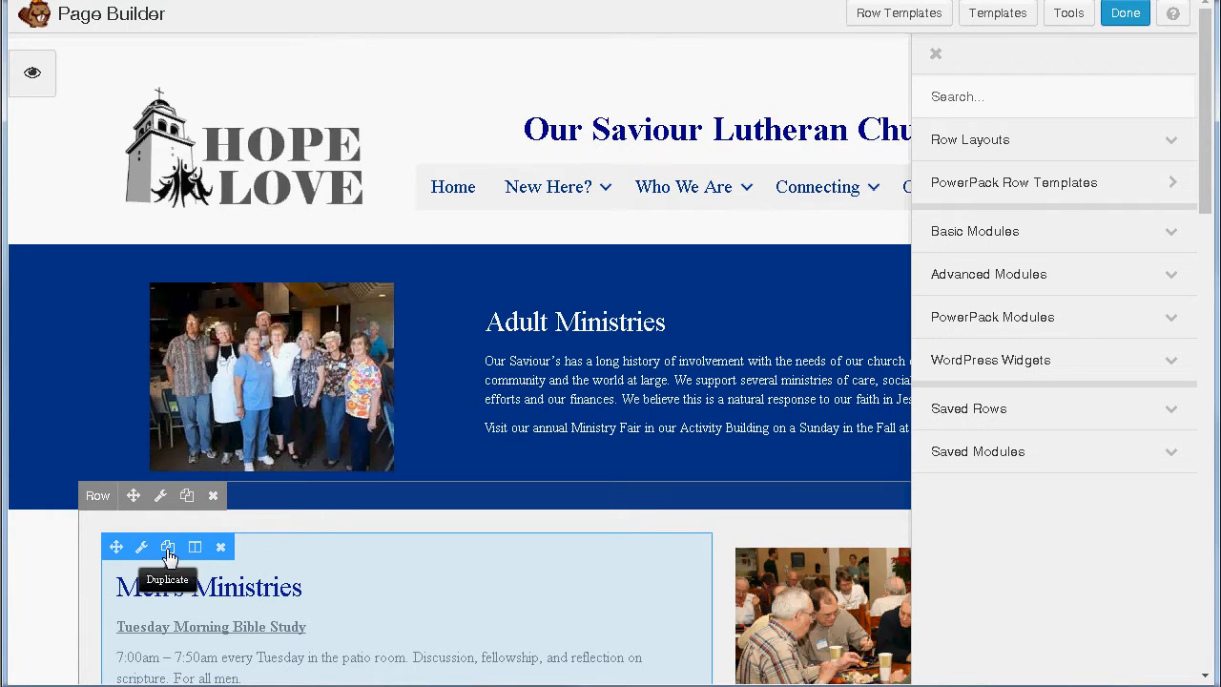
pyautogui.scroll(-3, 591, 553)
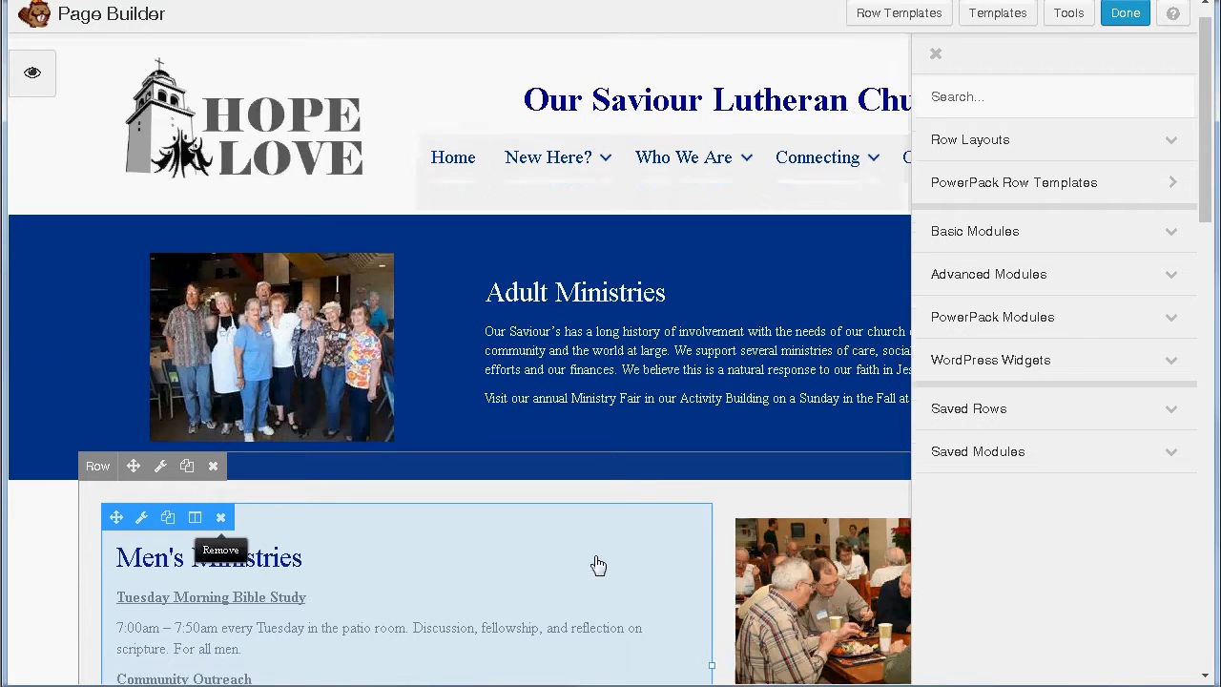
pyautogui.scroll(-1, 582, 516)
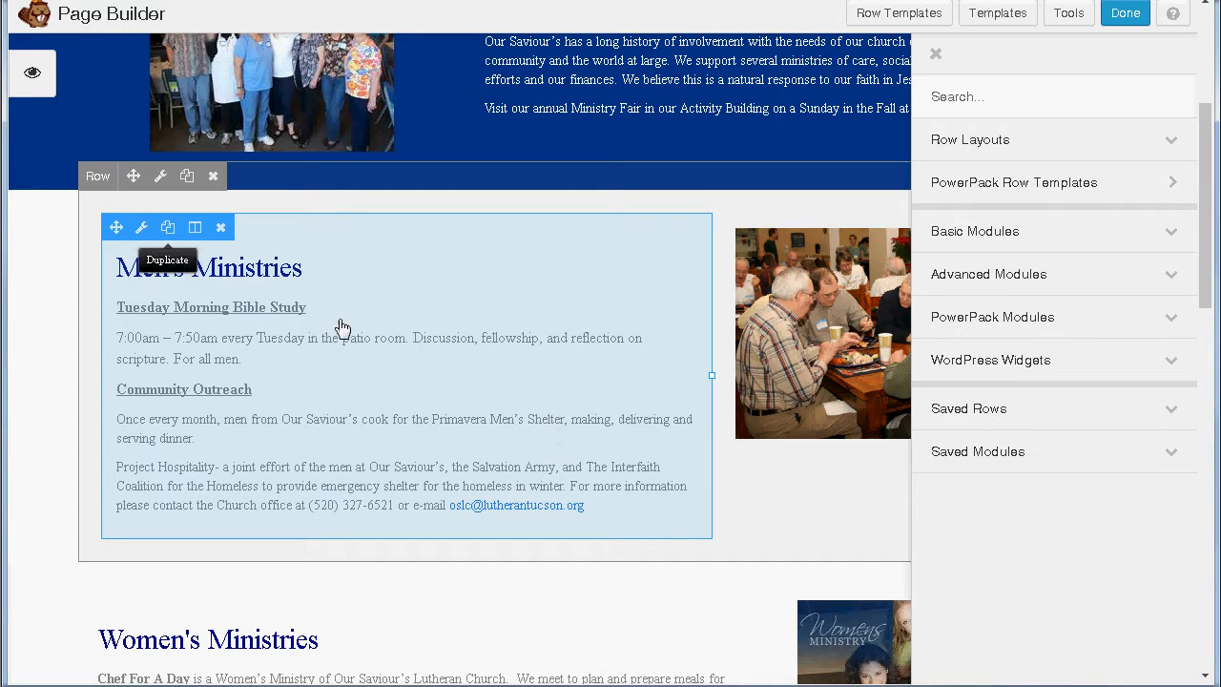
pyautogui.scroll(-2, 489, 383)
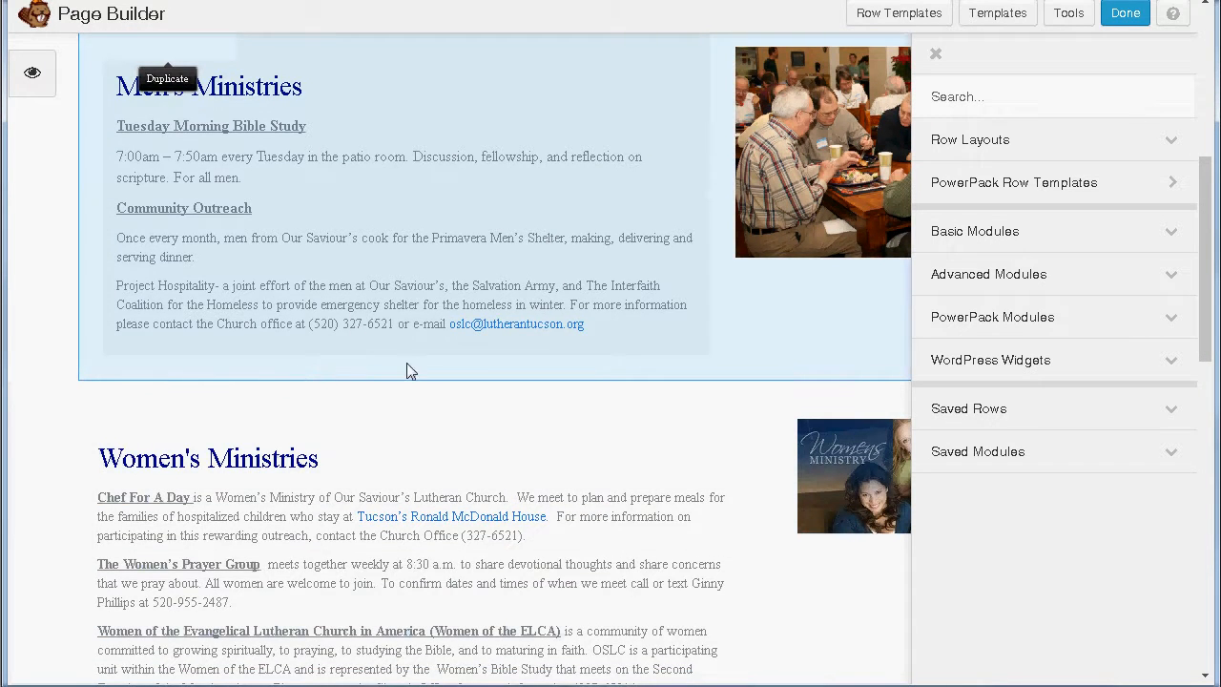
pyautogui.scroll(1, 300, 376)
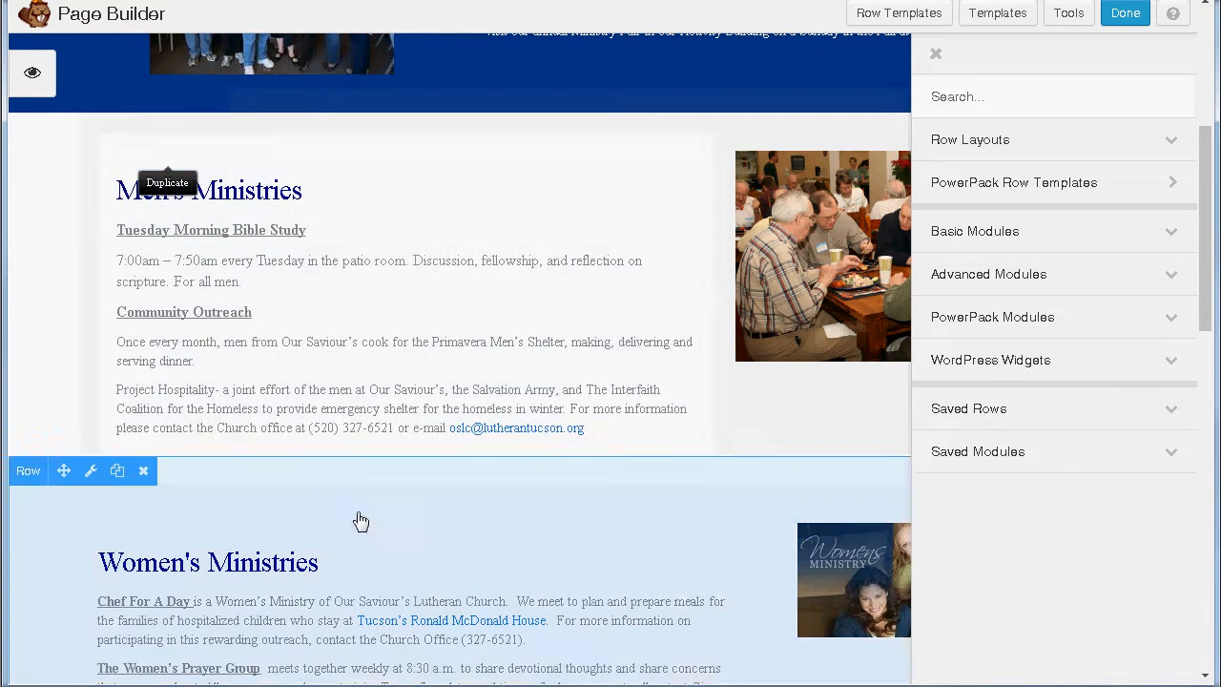
pyautogui.scroll(-1, 347, 496)
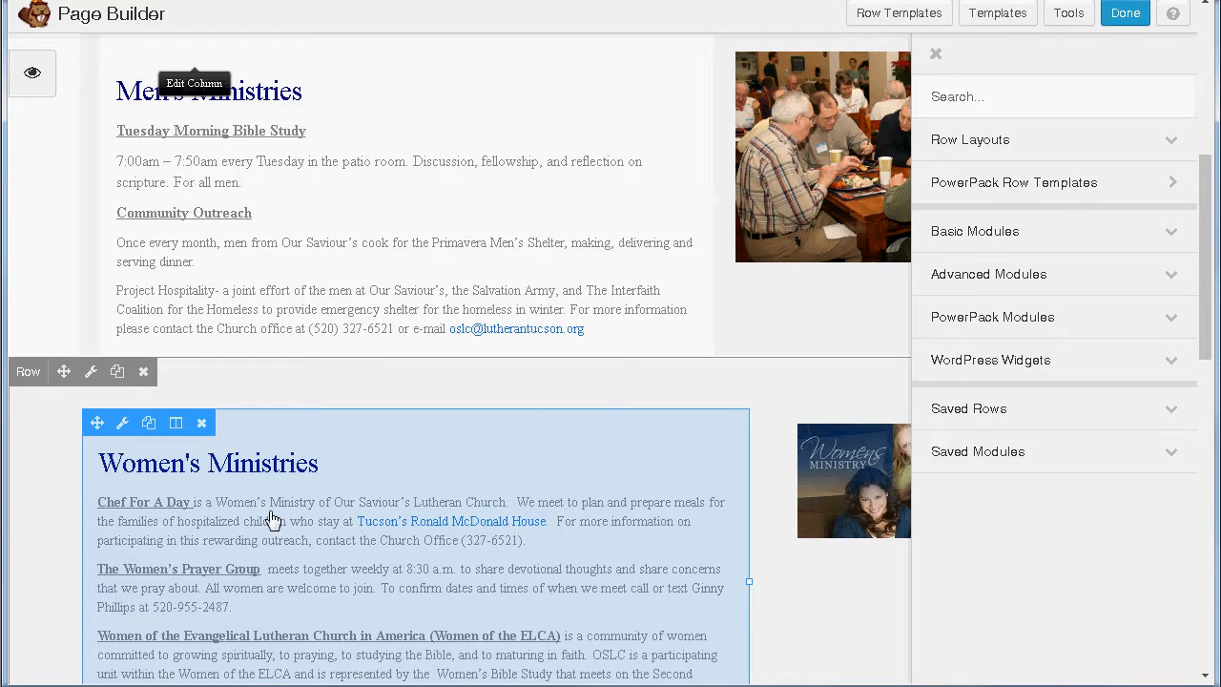
pyautogui.scroll(-1, 281, 532)
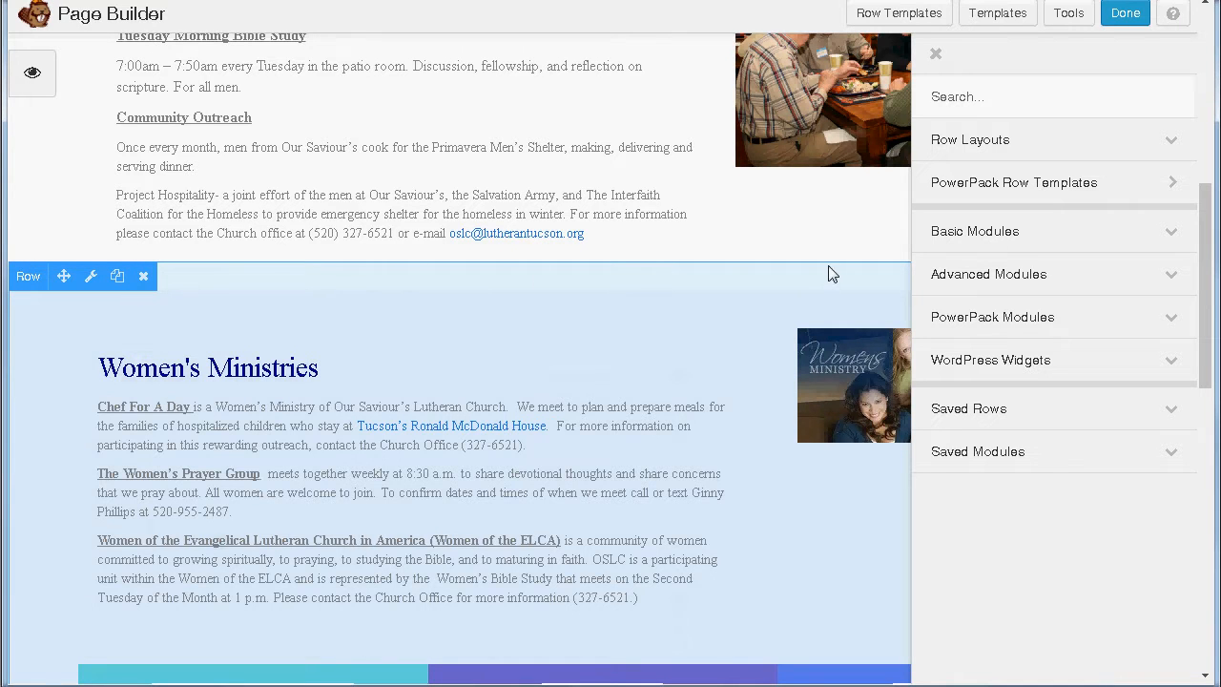
pyautogui.scroll(5, 335, 485)
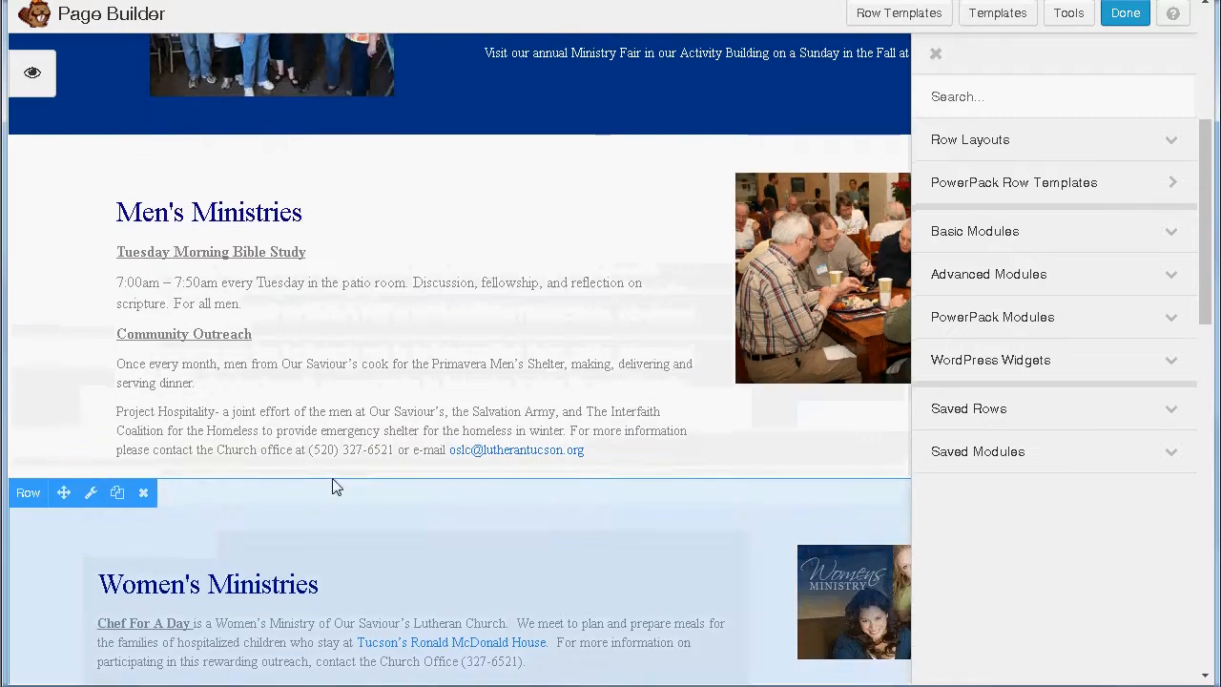
pyautogui.scroll(1, 610, 295)
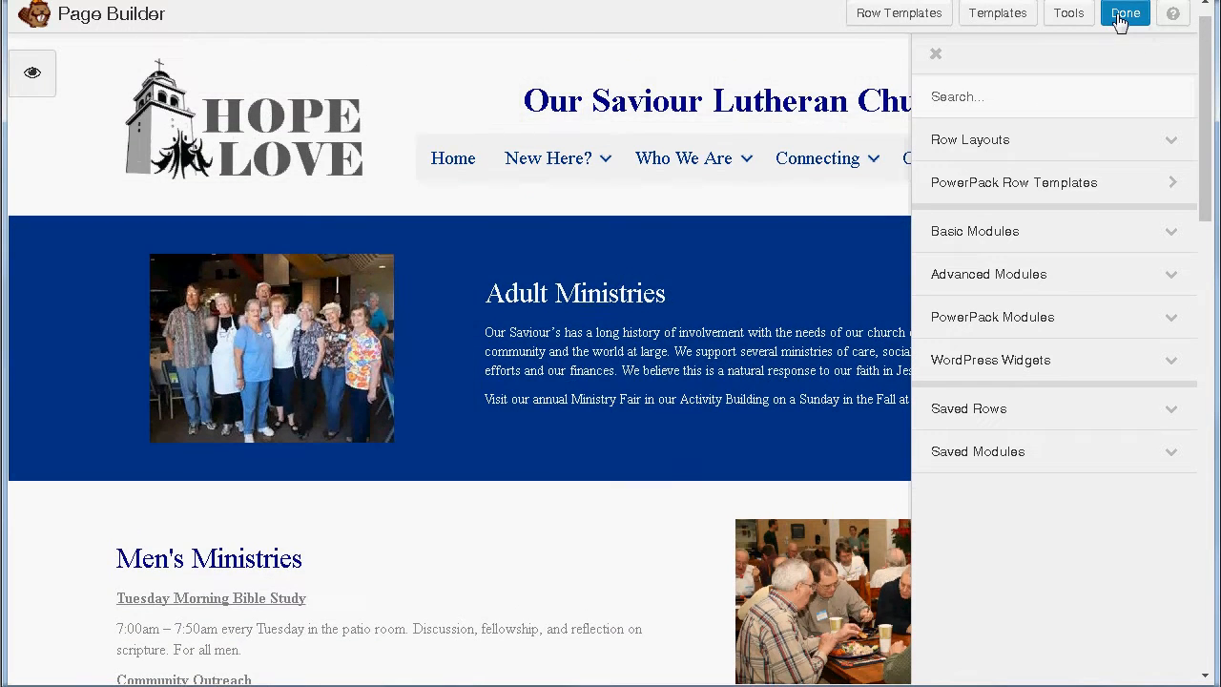
# Step: Exit Beaver Builder via Done, discarding unpublished changes and confirming with OK
pyautogui.click(1121, 13)
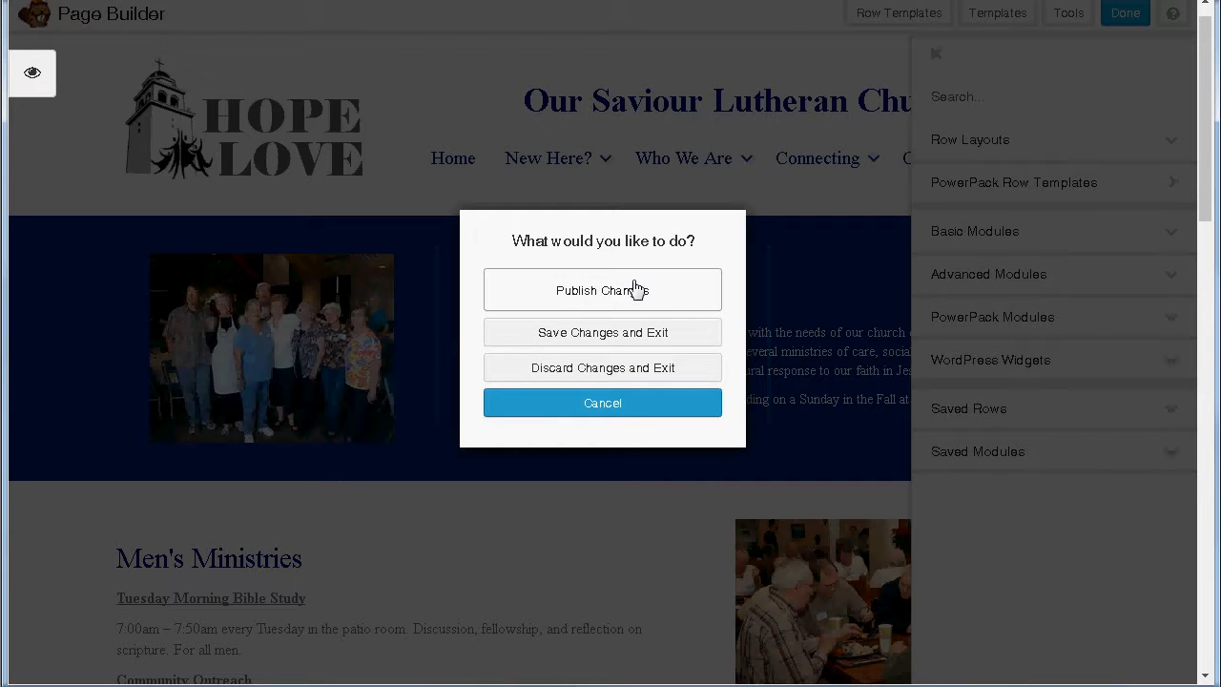
pyautogui.click(581, 370)
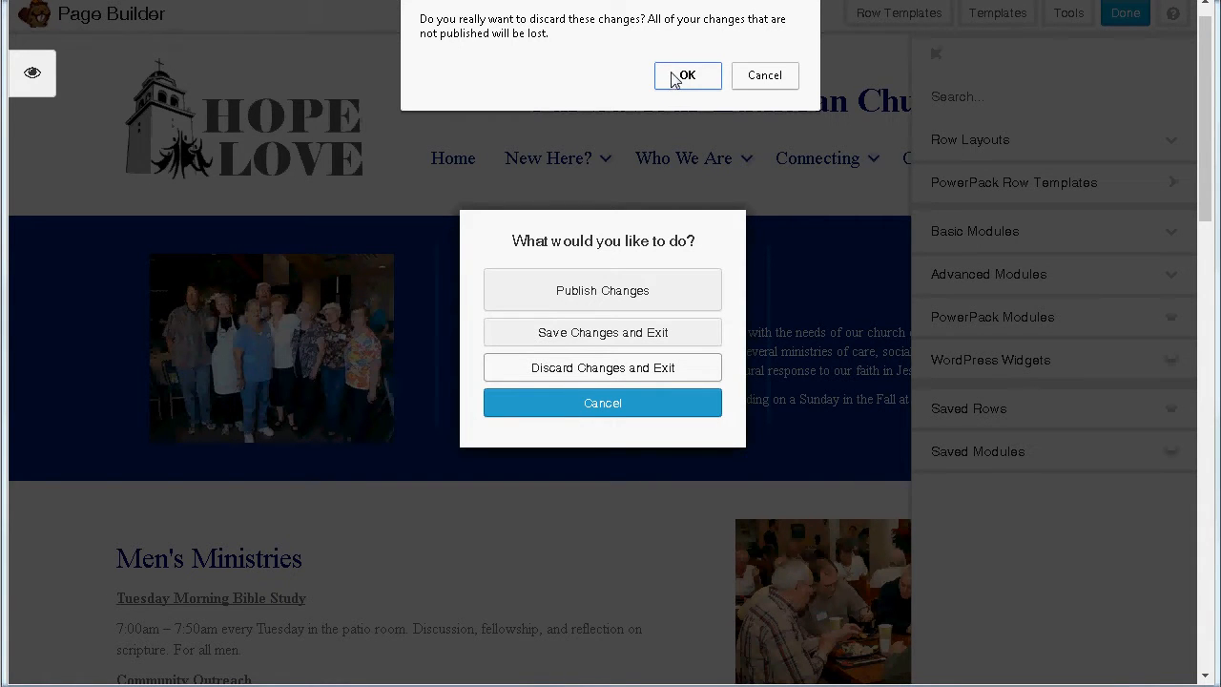
pyautogui.click(677, 78)
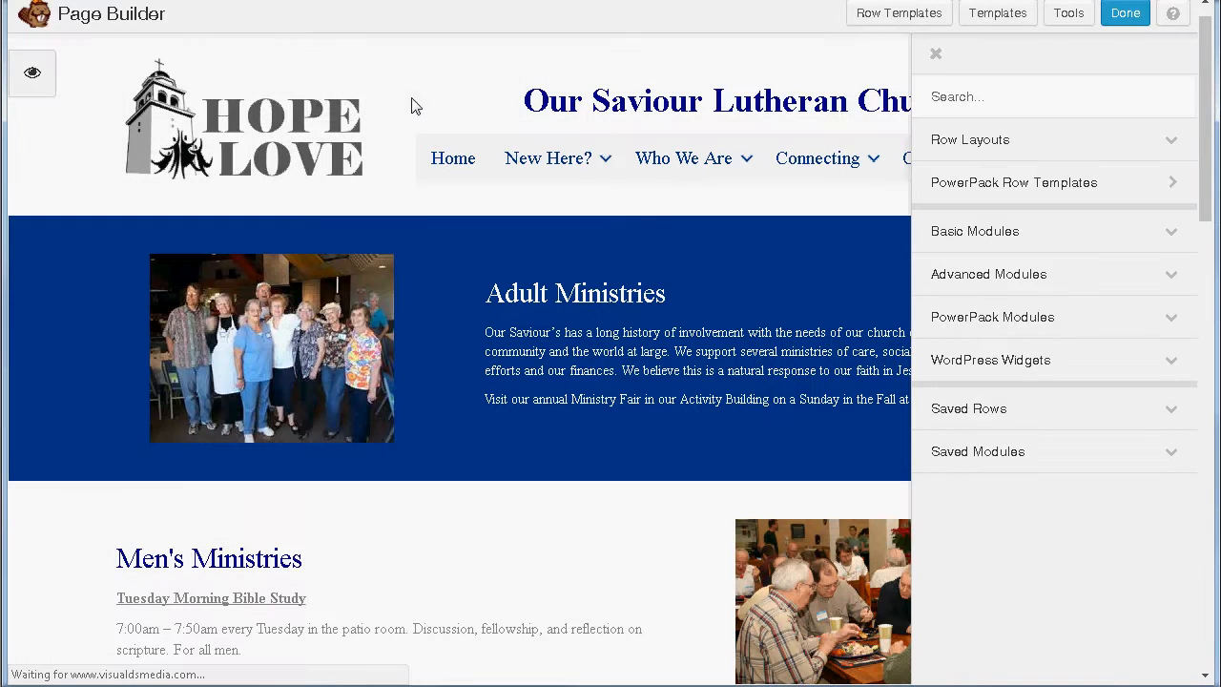